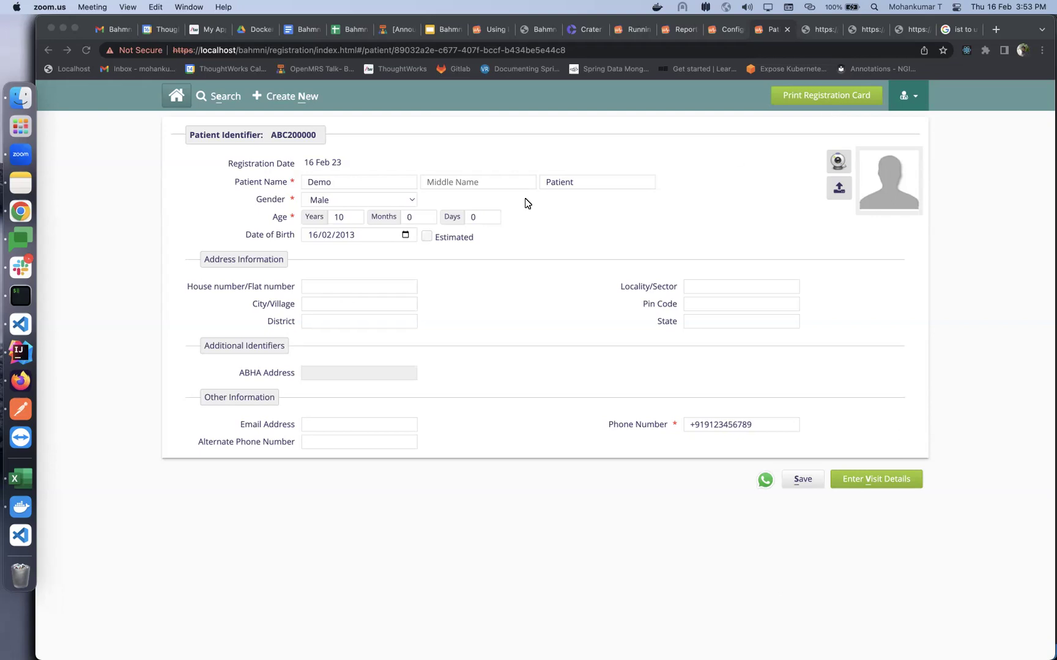
Switch from the Bahmni registration page to VS Code with the registration locale_en.json file open
left_click(15, 331)
scroll(111, 284, "up", 5)
Review the registrationCardLayout print.html template, then return to the Bahmni registration page in Chrome
left_click(85, 269)
left_click(86, 269)
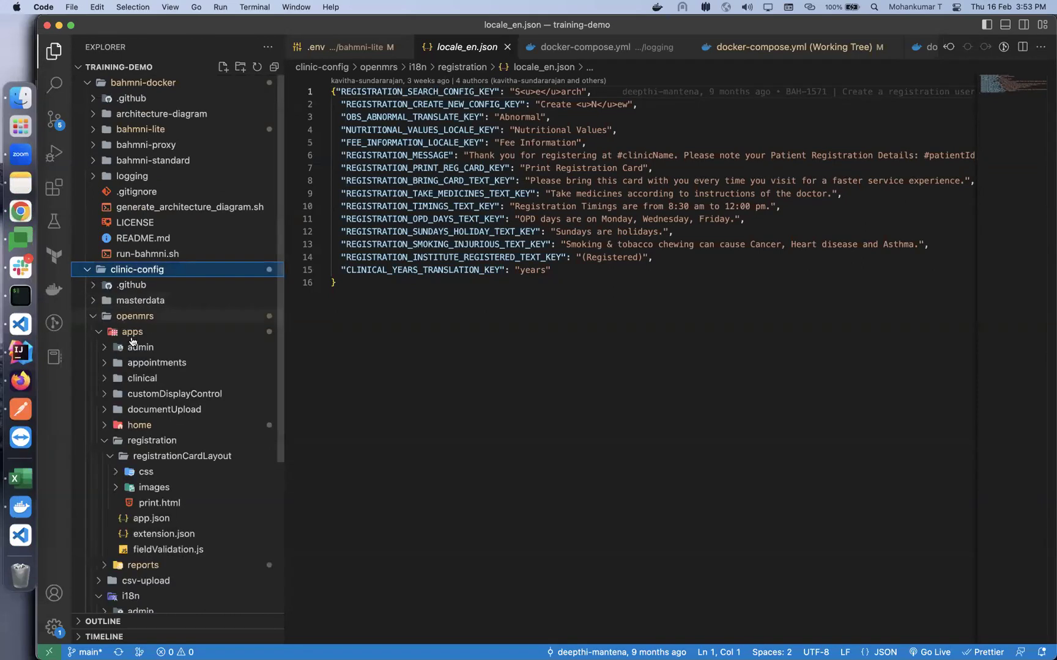
scroll(191, 450, "down", 5)
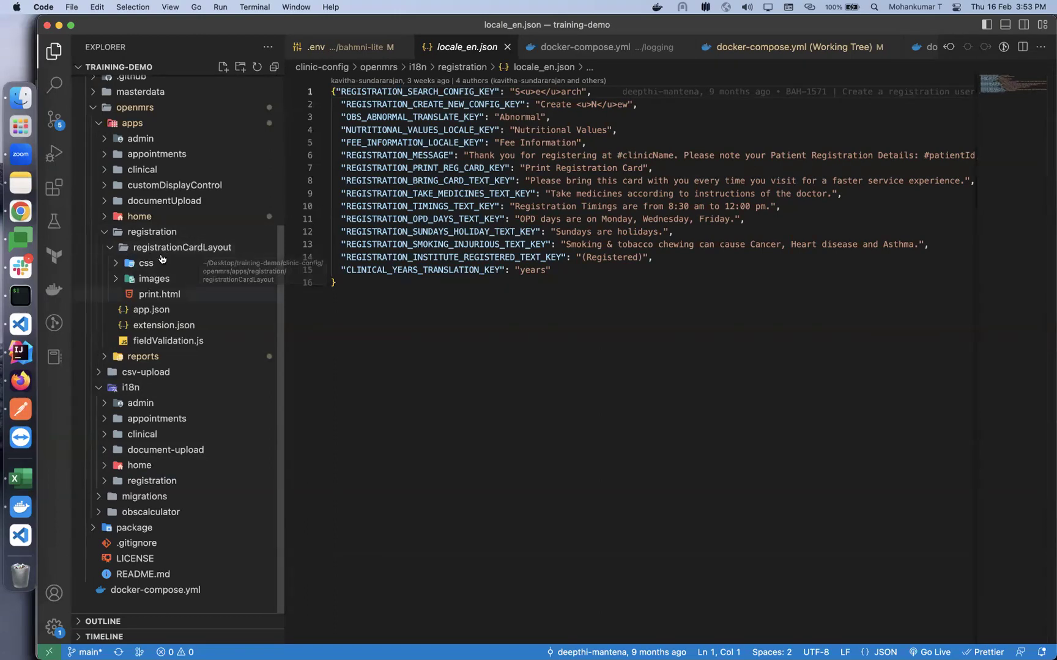
left_click(161, 295)
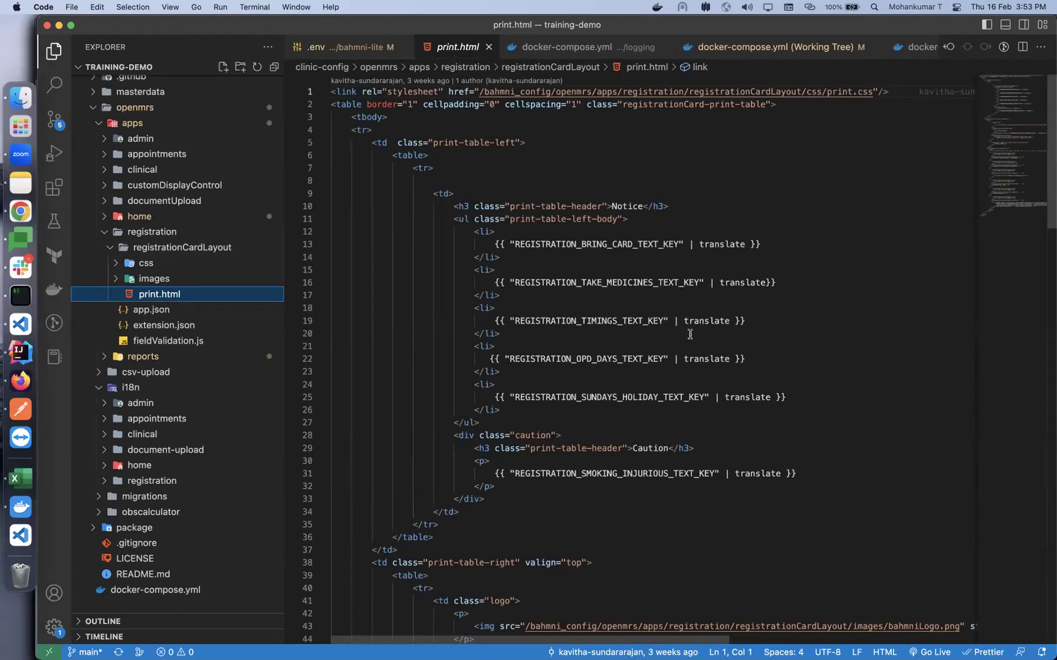
scroll(615, 332, "down", 2)
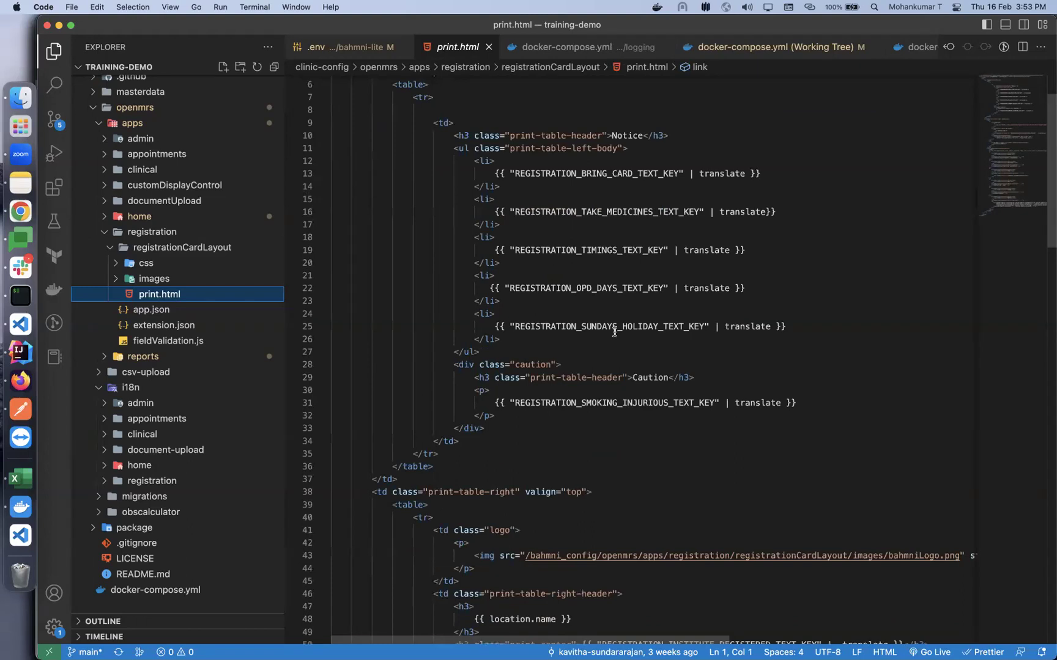
scroll(615, 332, "down", 10)
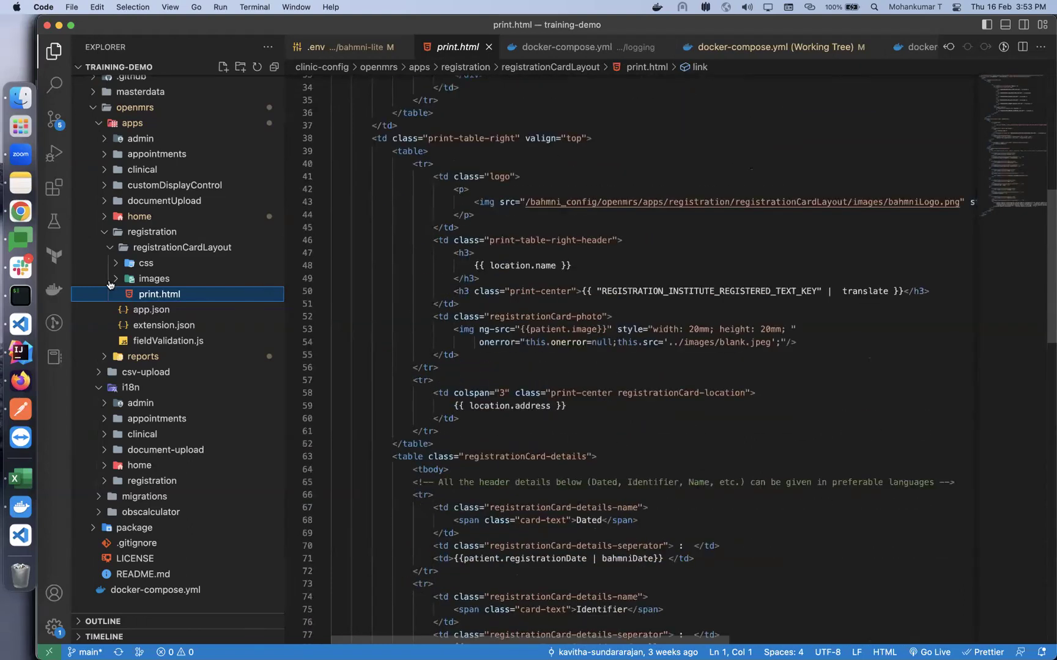
left_click(20, 212)
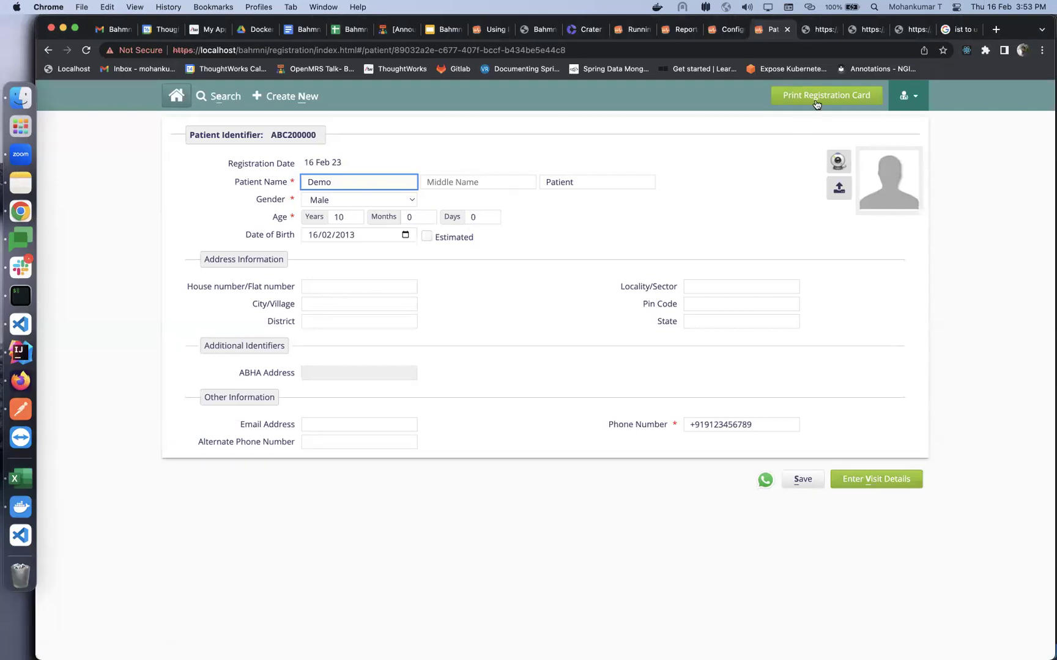
Try Print Registration Card twice, dismissing the 'display' TypeError each time, then return to print.html
left_click(816, 102)
left_click(702, 152)
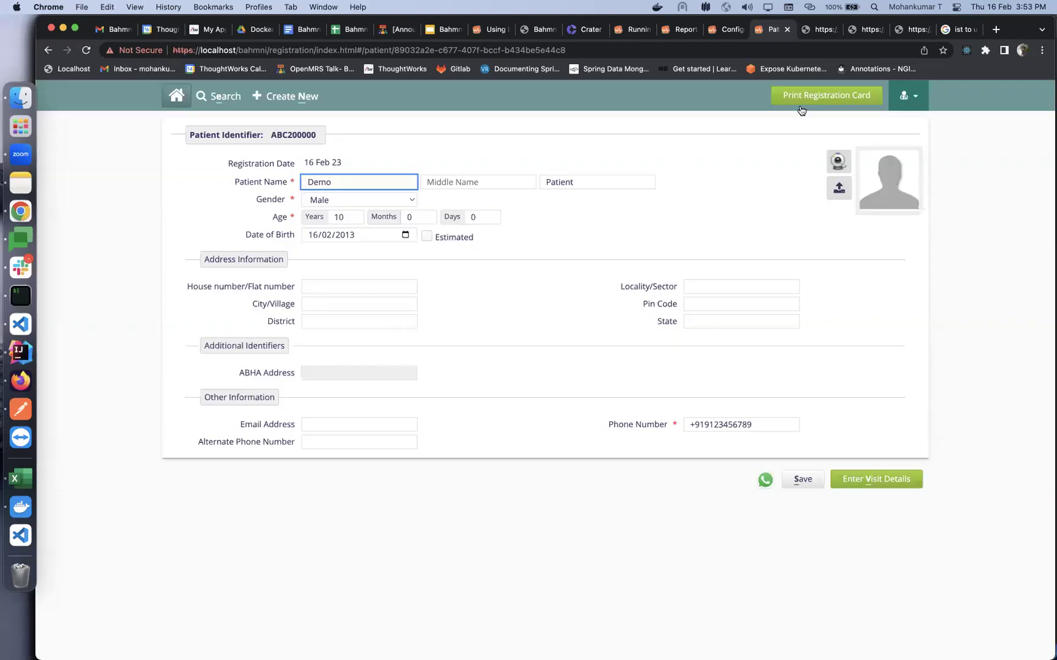
left_click(800, 105)
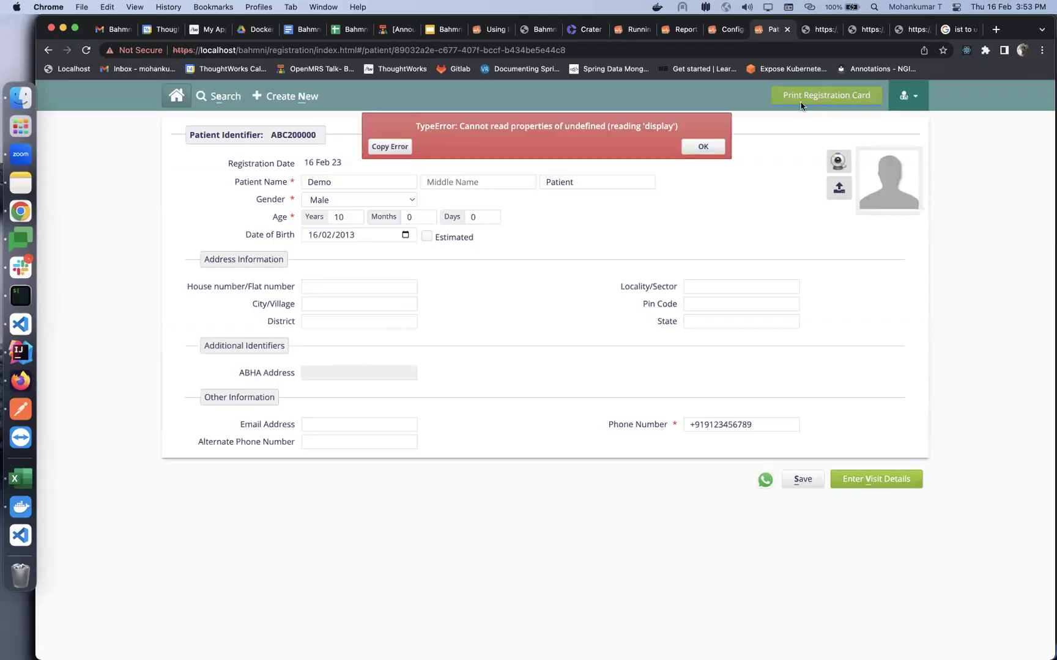
left_click(706, 150)
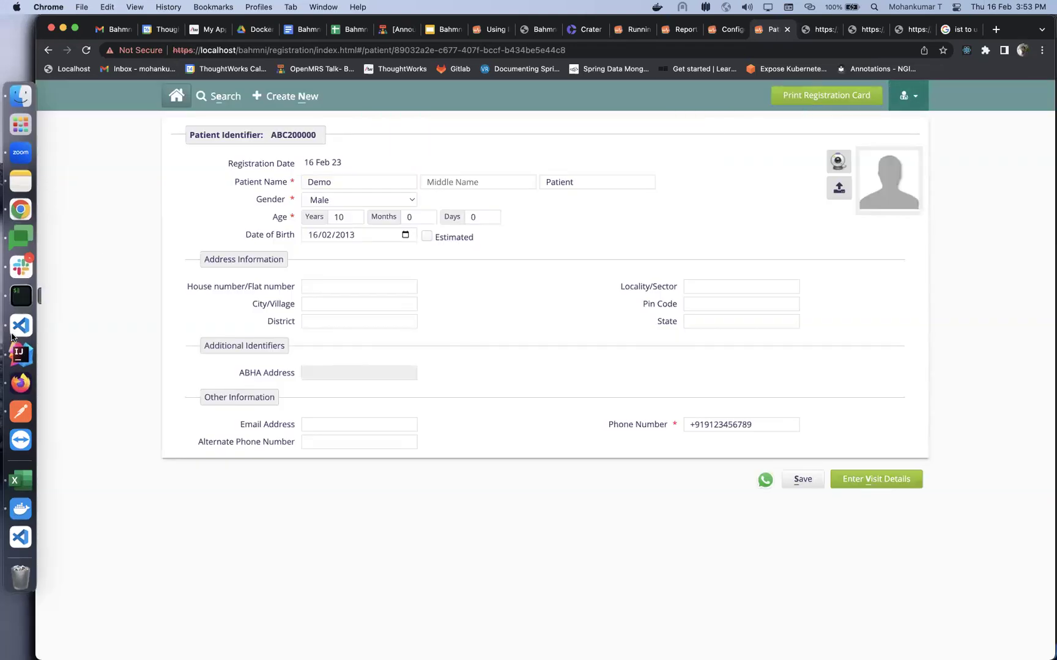
left_click(27, 322)
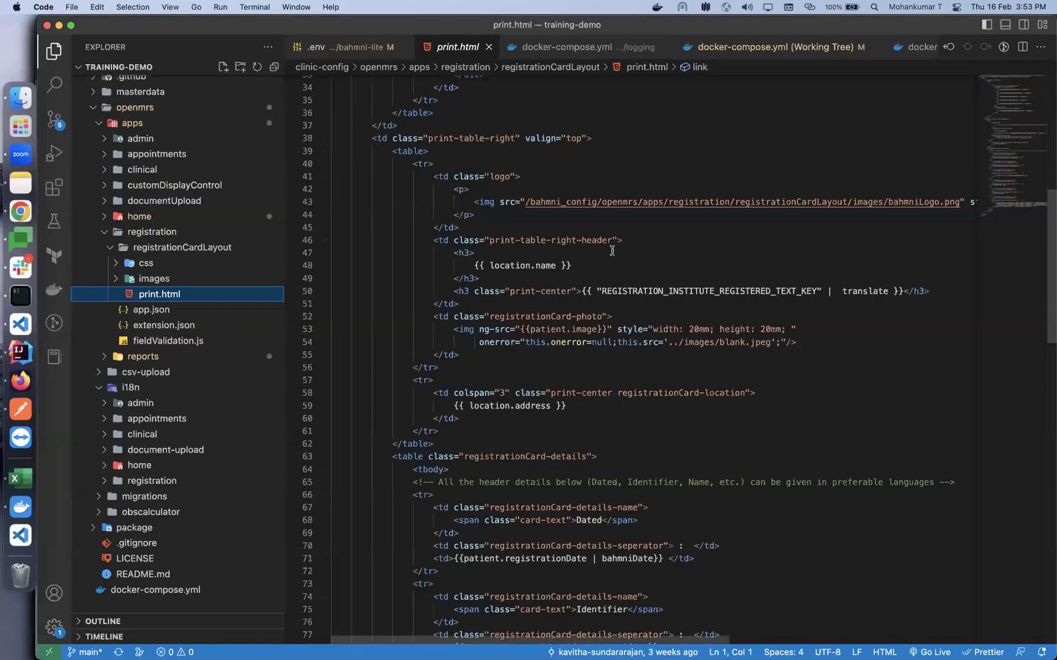
Under i18n > registration, open locale_en.json and then locale_fr.json to compare translations
scroll(570, 163, "up", 5)
scroll(570, 163, "up", 2)
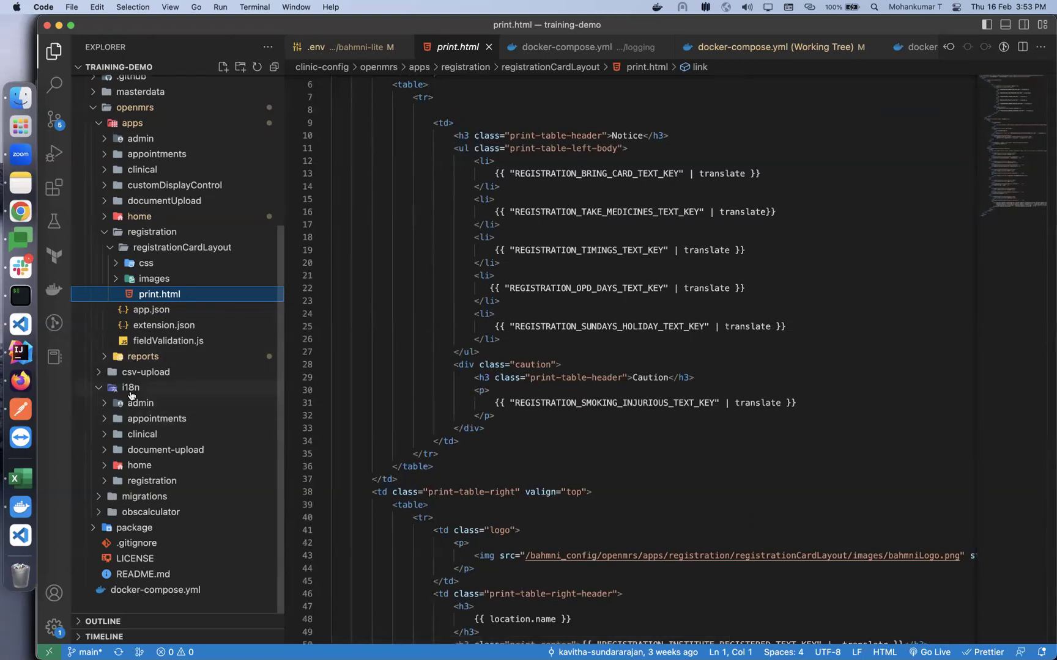
left_click(158, 483)
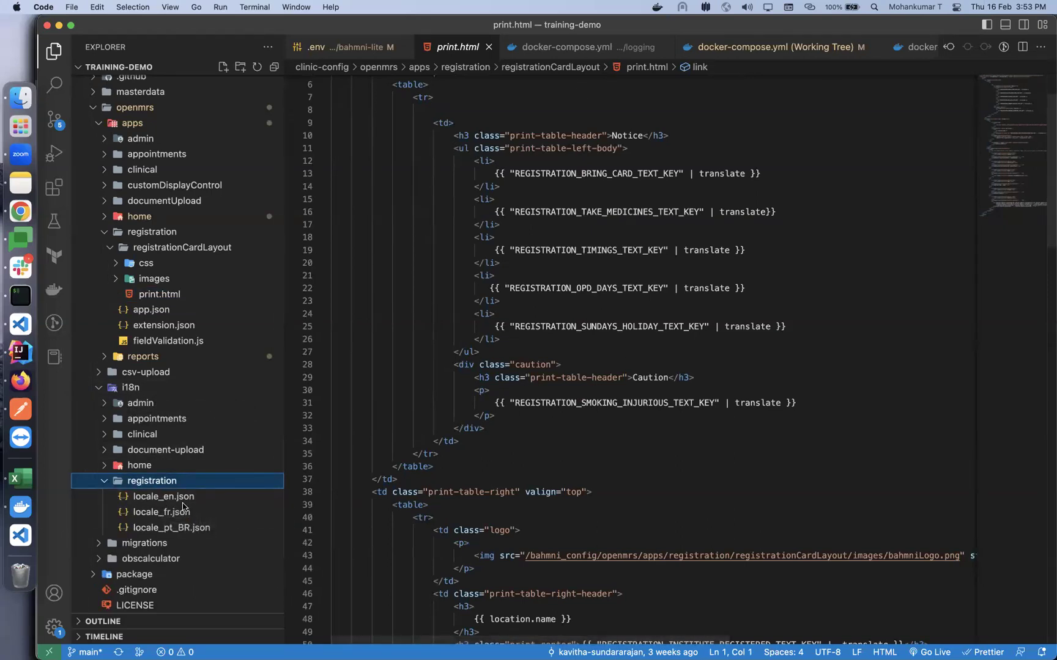
left_click(178, 502)
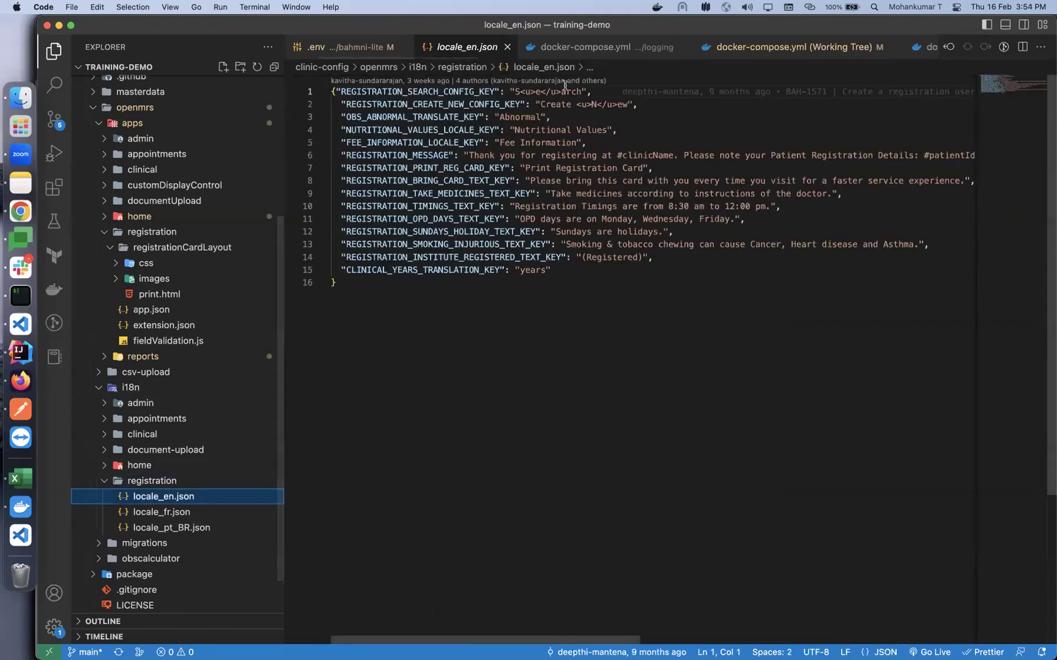
left_click(177, 514)
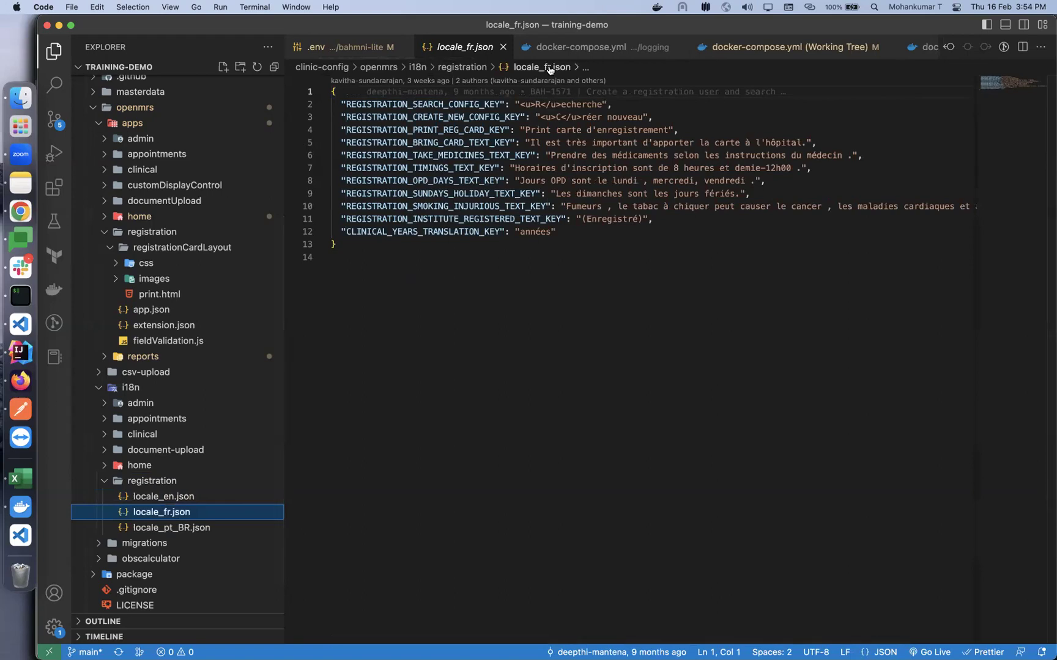
mouse_move(556, 95)
Show the Viewing Logs slide in the Docker training deck, then bring iTerm2 forward
left_click(21, 211)
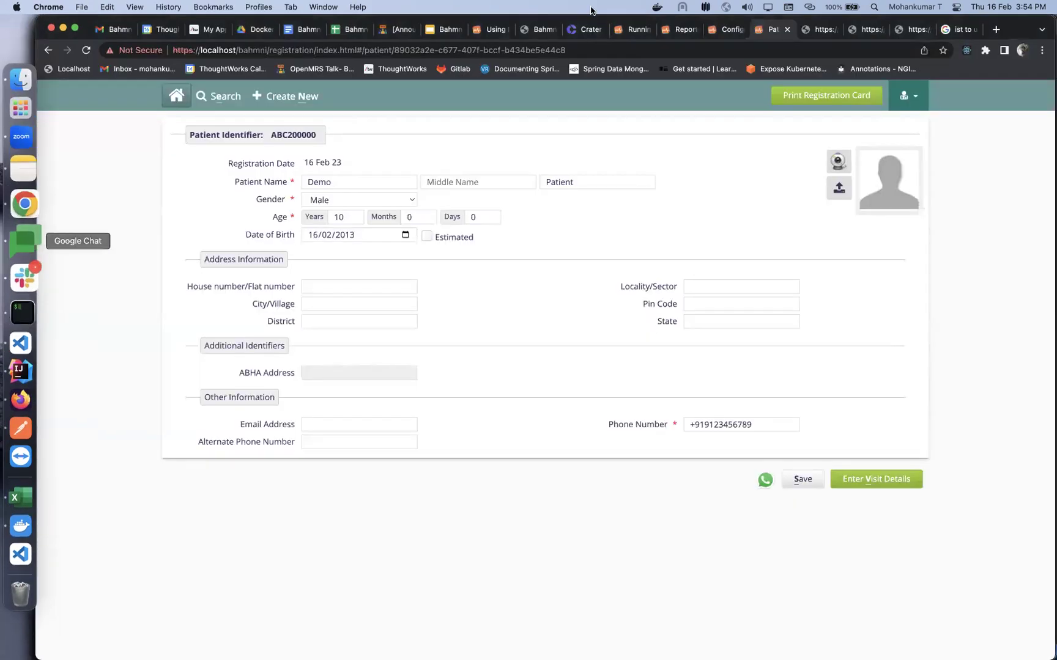
left_click(444, 34)
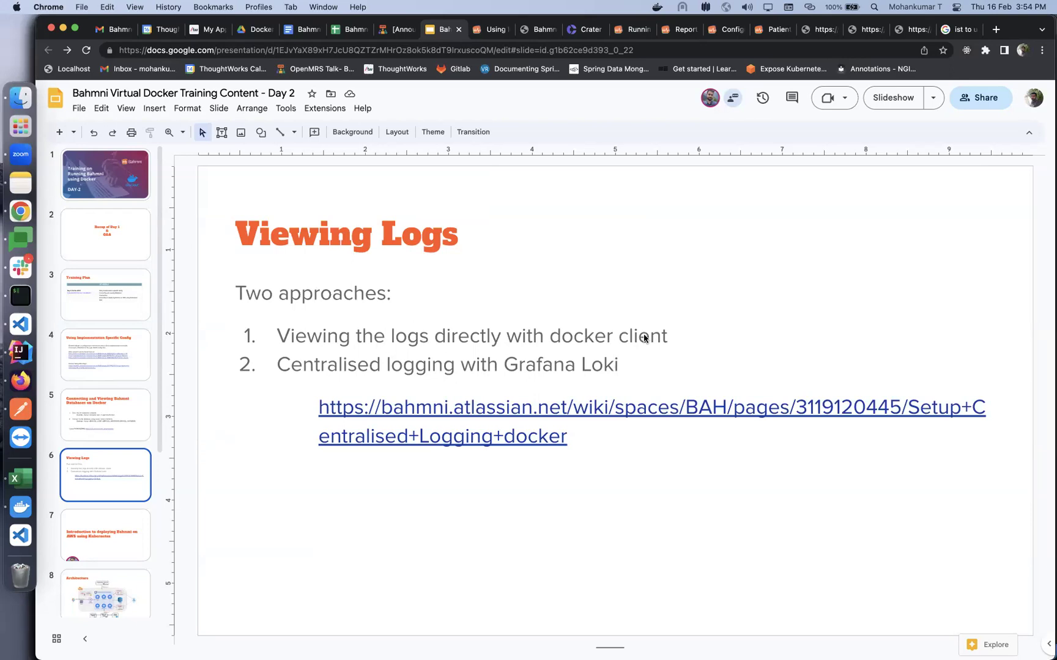
left_click(27, 296)
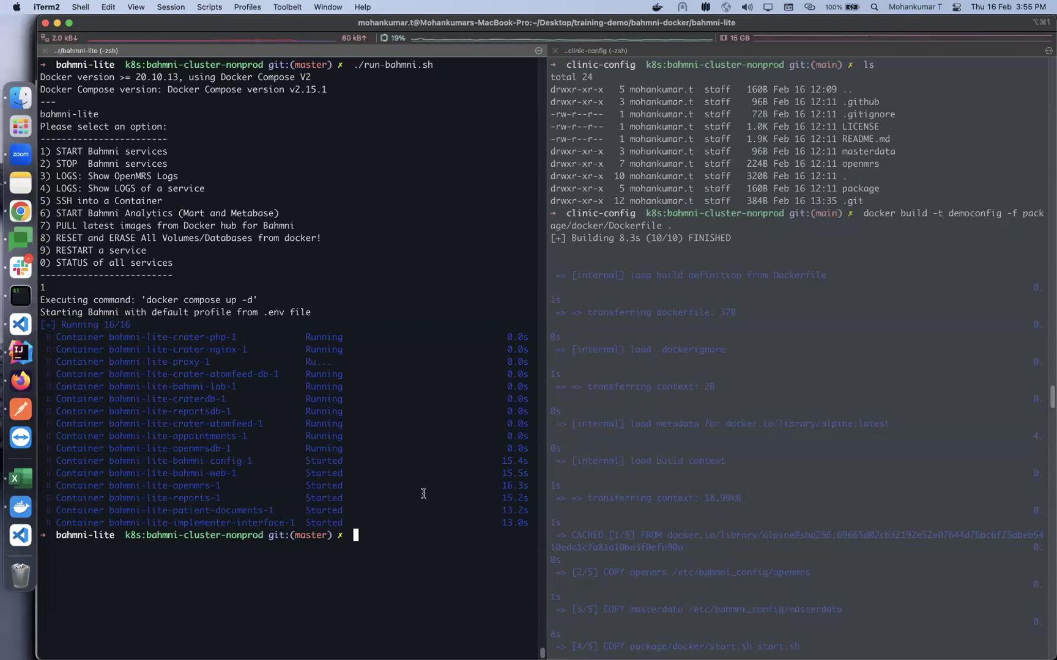
Run ./run-bahmni.sh and choose option 4 to show a service's logs
key("Return")
type("./run-bahmni.sh")
key("Return")
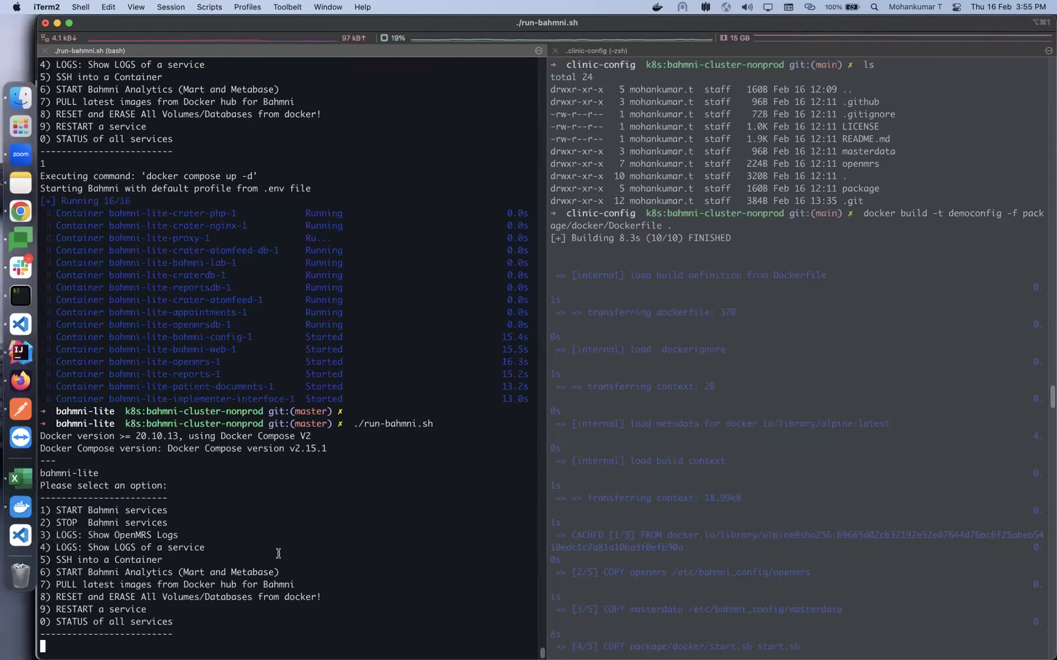
type("4")
key("Return")
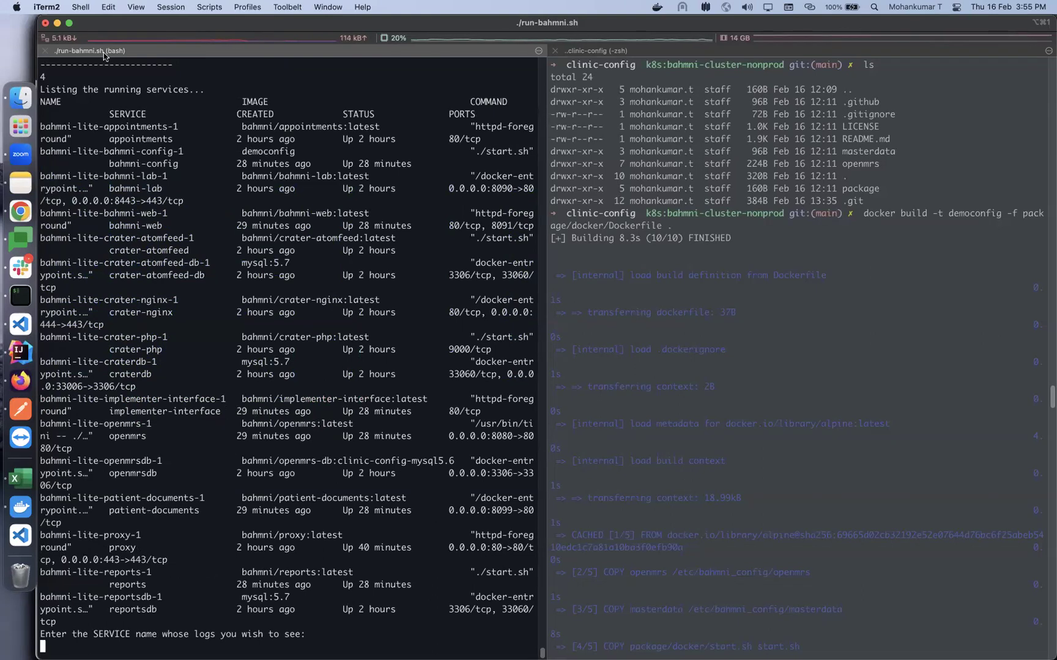
Maximize the pane, stream the openmrs service logs, then stop them with Ctrl+C
key("super+shift+Return")
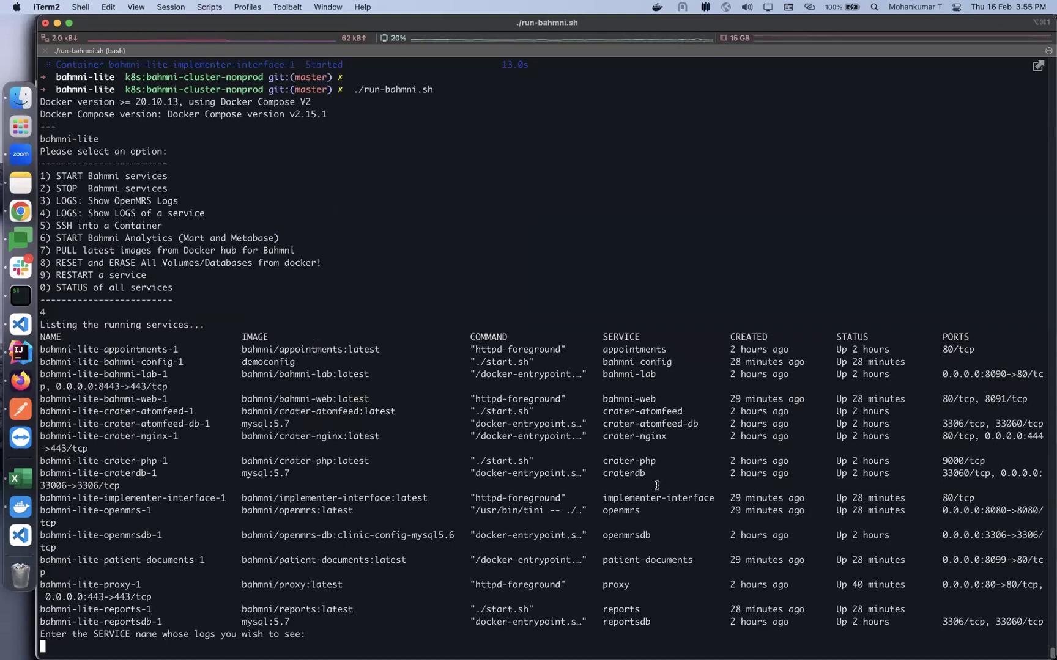
type("openmrs")
key("Return")
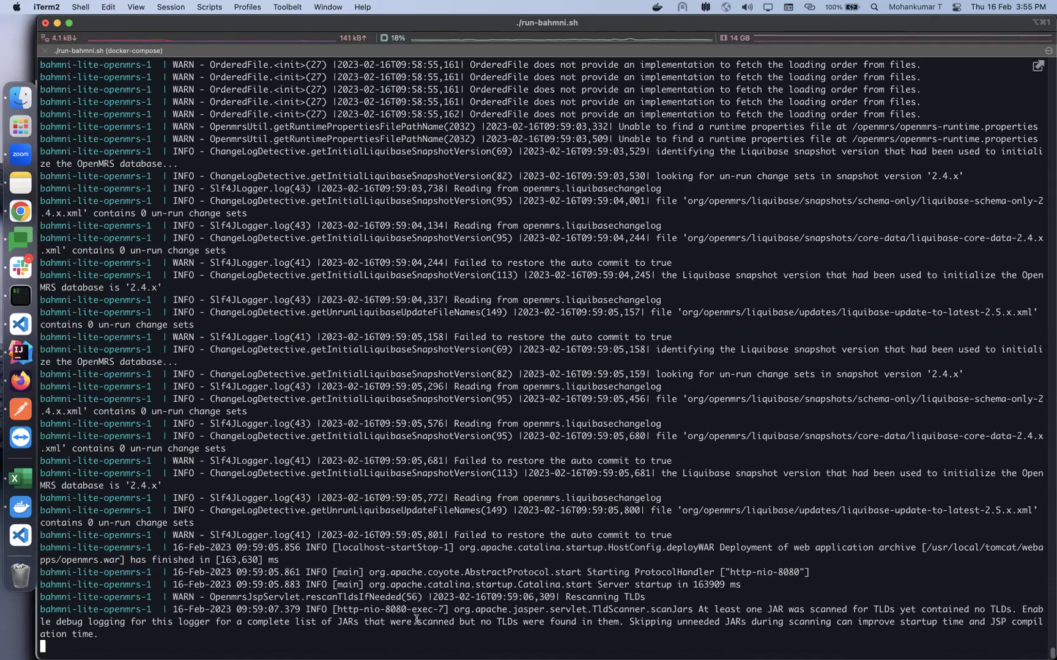
key("ctrl+c")
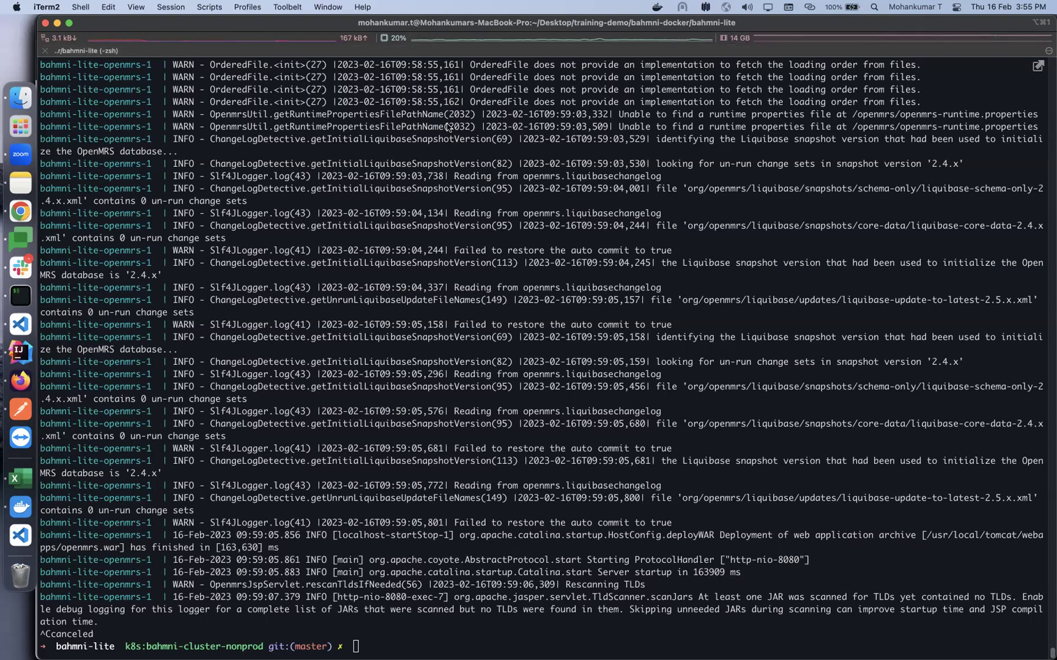
Print openmrs logs with 'docker compose logs openmrs', then rerun it in -f follow mode and stop
left_click(405, 639)
type("do")
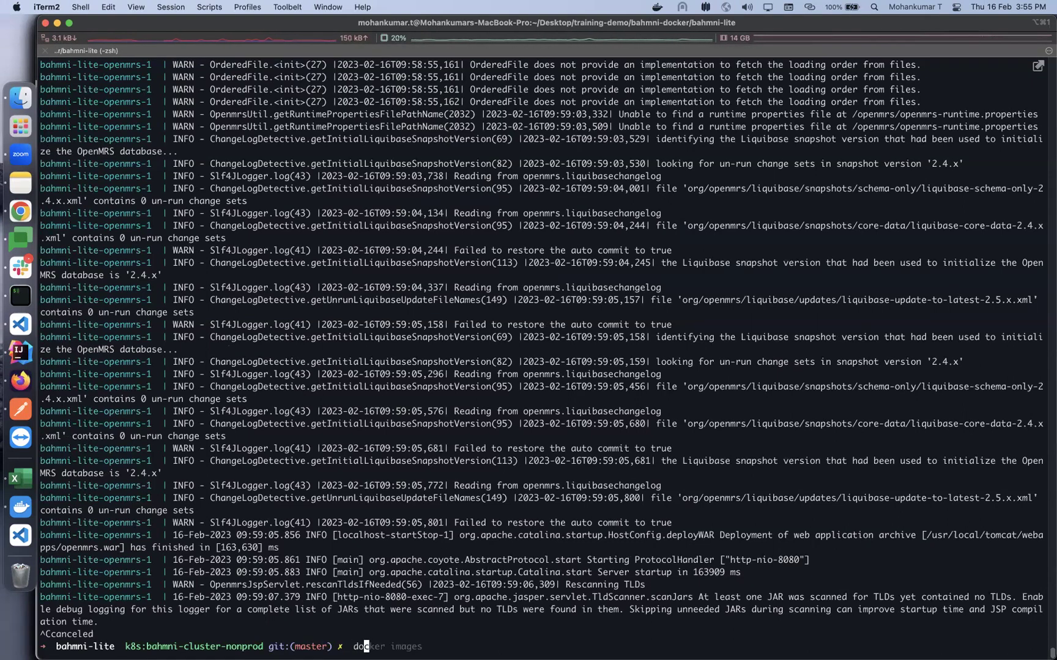
type("cker compose logs ")
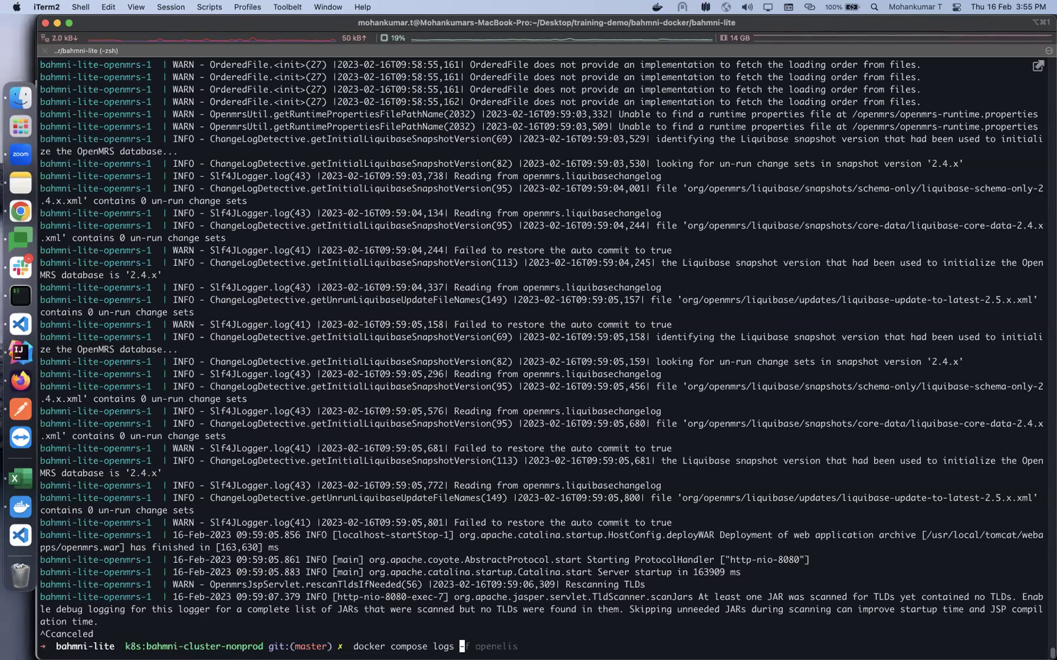
type("openmrs")
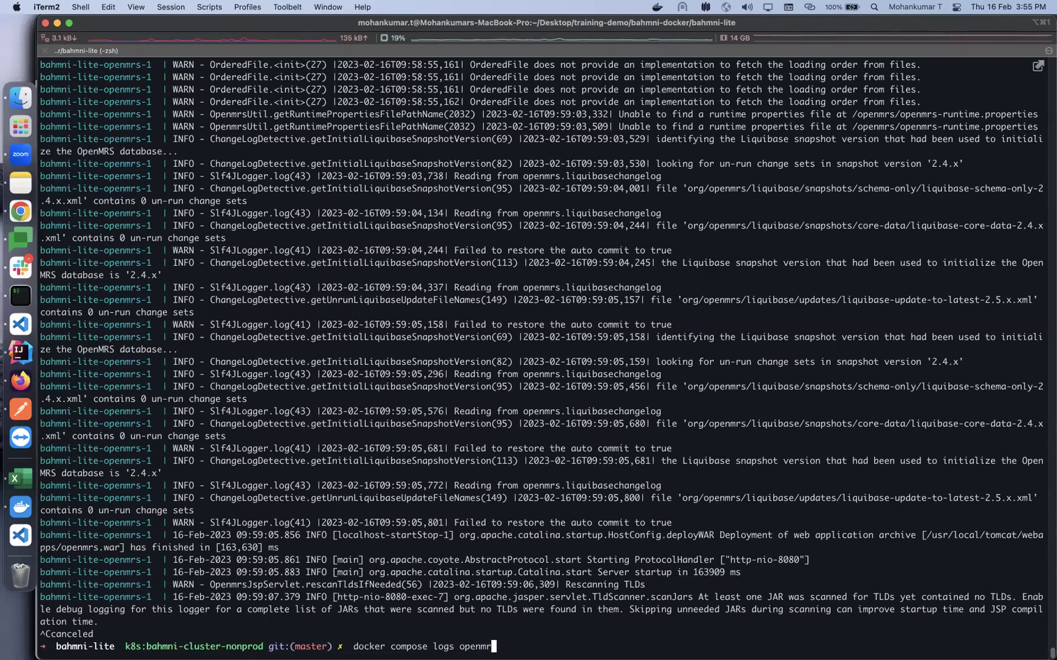
key("Return")
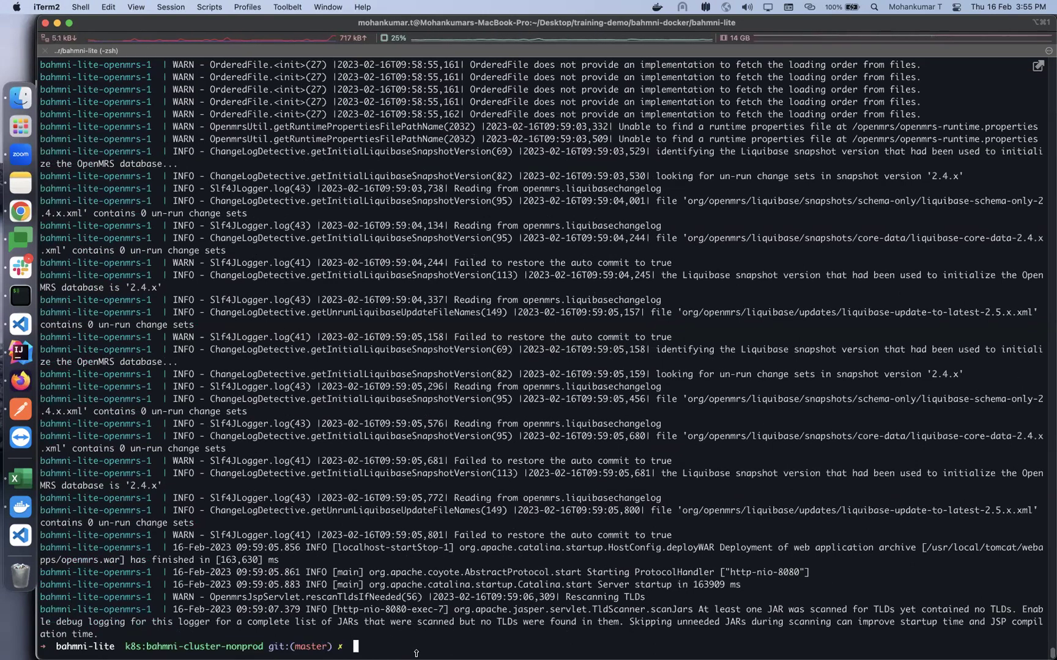
key("Up")
key("Left")
key("Left")
key("Left")
key("Left")
key("Left")
key("Left")
key("Left")
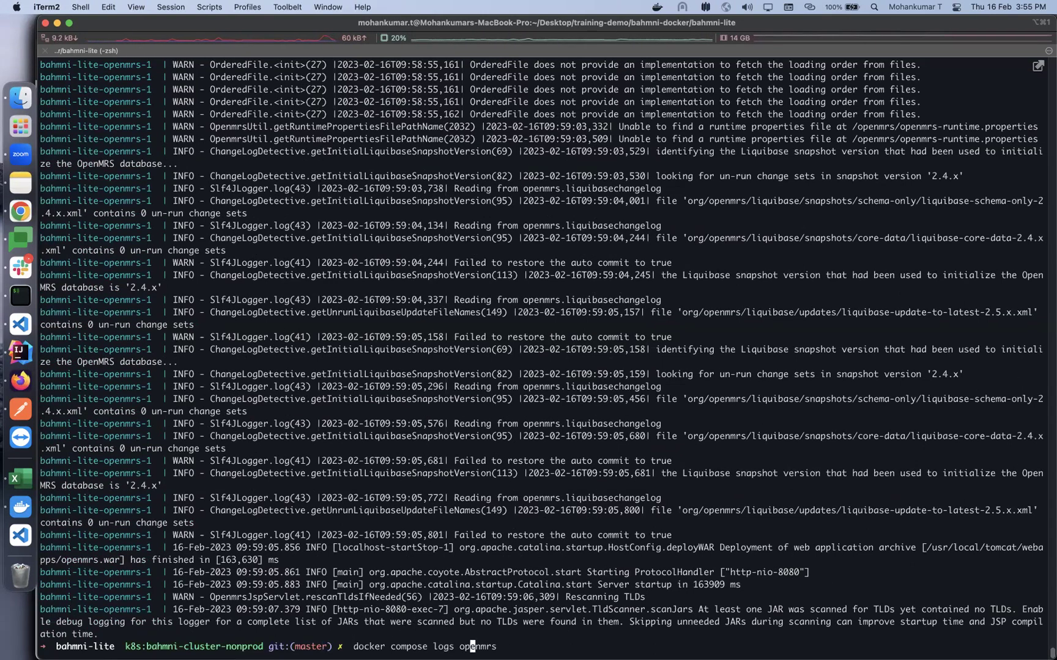
type("-f")
key("Return")
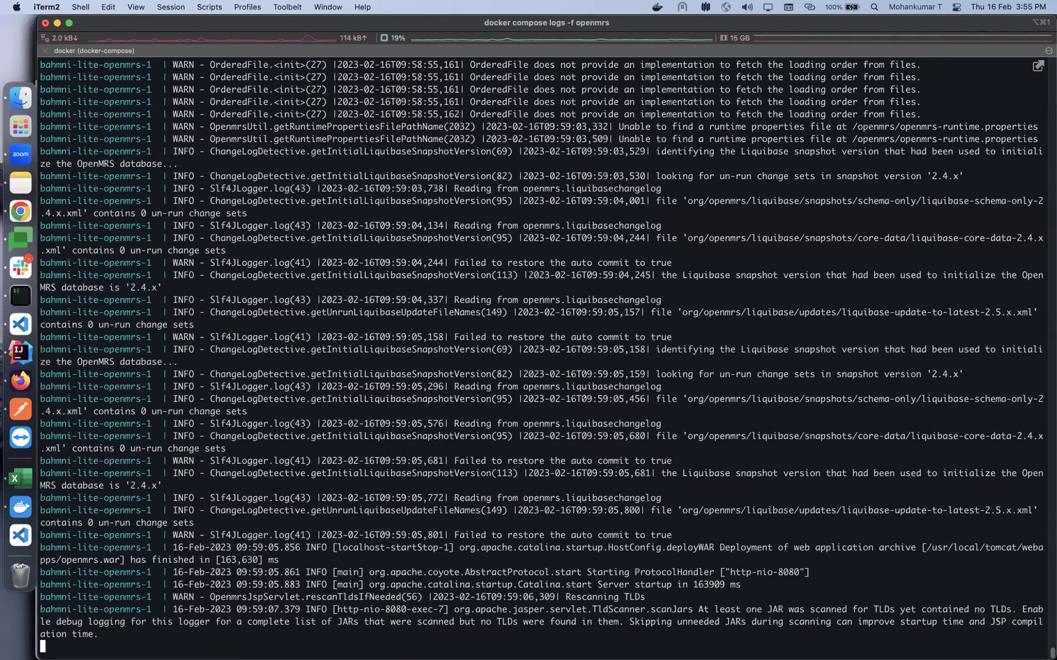
key("ctrl+c")
Filter the followed openmrs logs with '| grep ERROR', then stop the stream
key("Up")
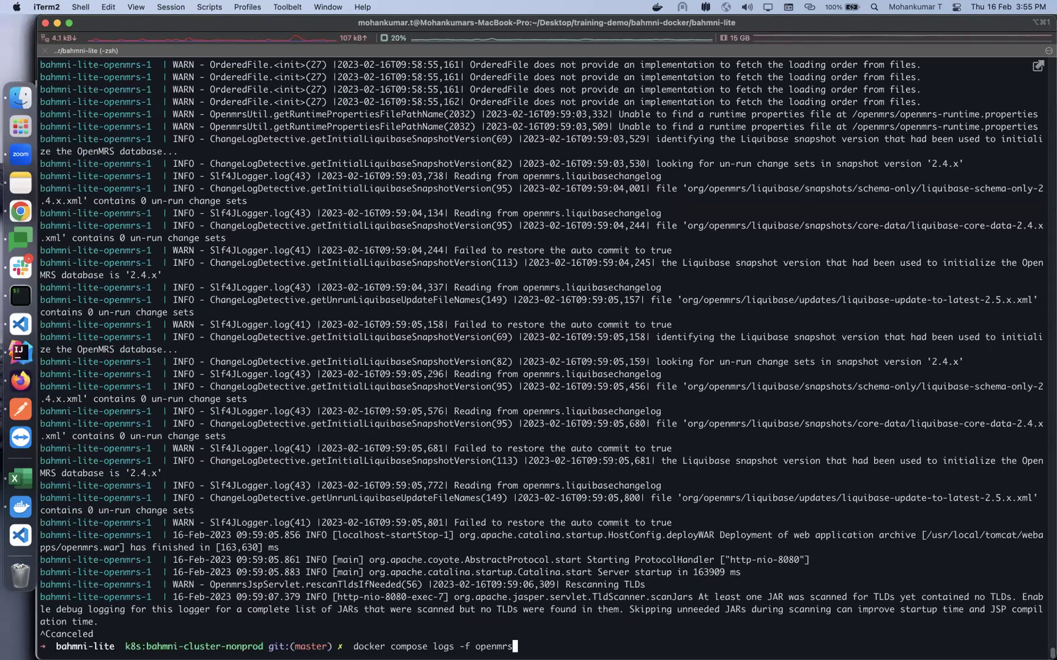
type("| grep ERROR")
key("BackSpace")
key("BackSpace")
key("BackSpace")
type("ROR")
key("Return")
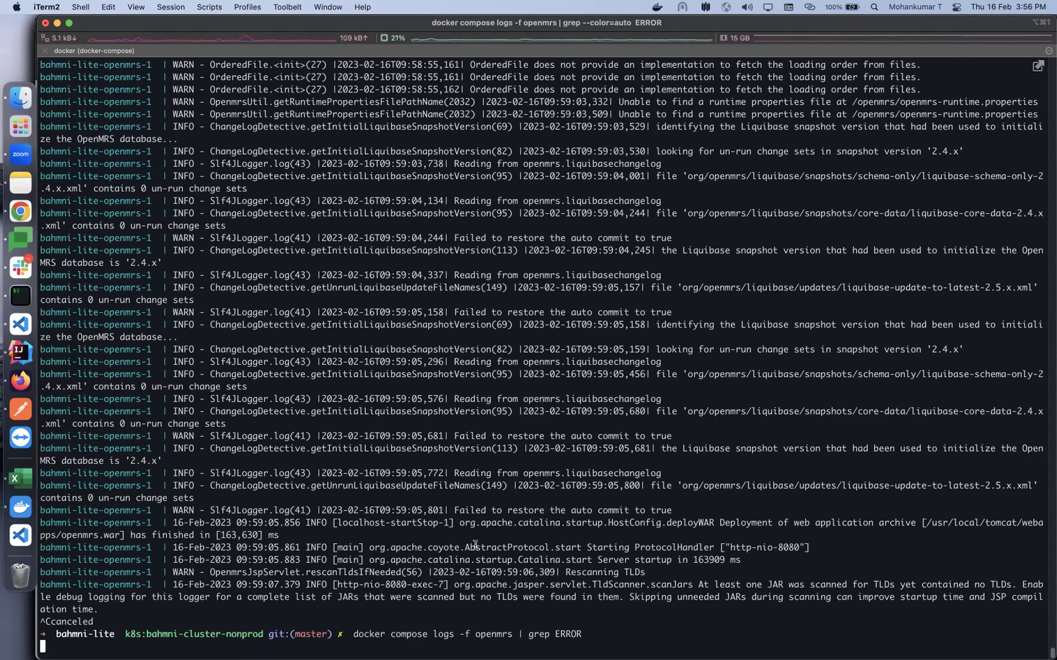
key("ctrl+c")
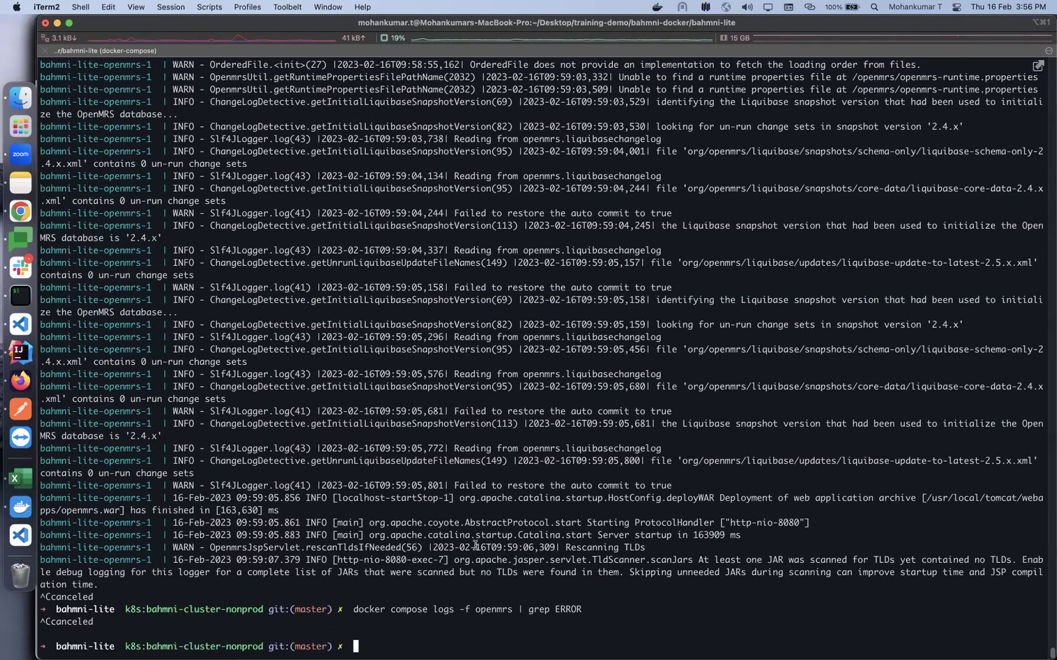
Change the grep filter to WARN to list openmrs warnings, then stop the stream
key("Up")
key("BackSpace")
key("BackSpace")
key("BackSpace")
key("BackSpace")
key("BackSpace")
type("WA")
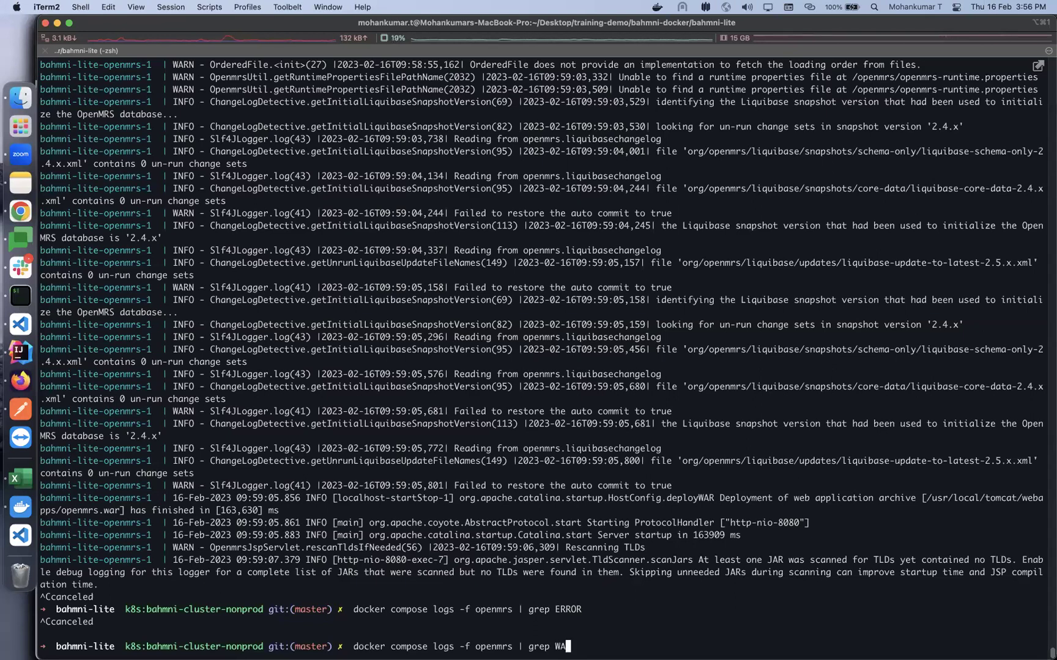
type("RN")
key("Return")
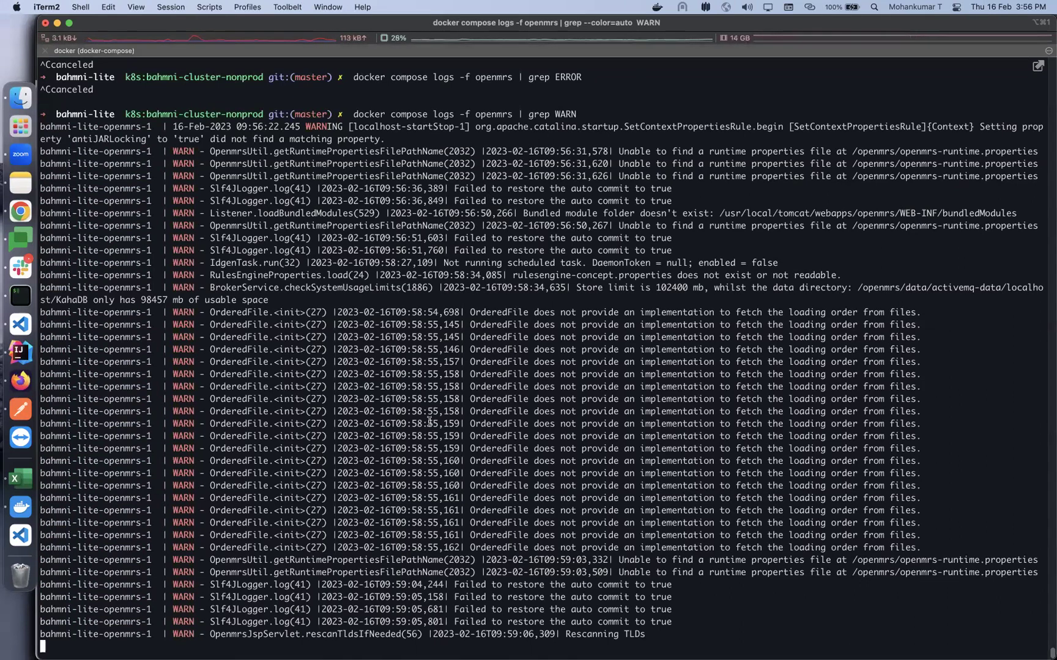
key("ctrl+c")
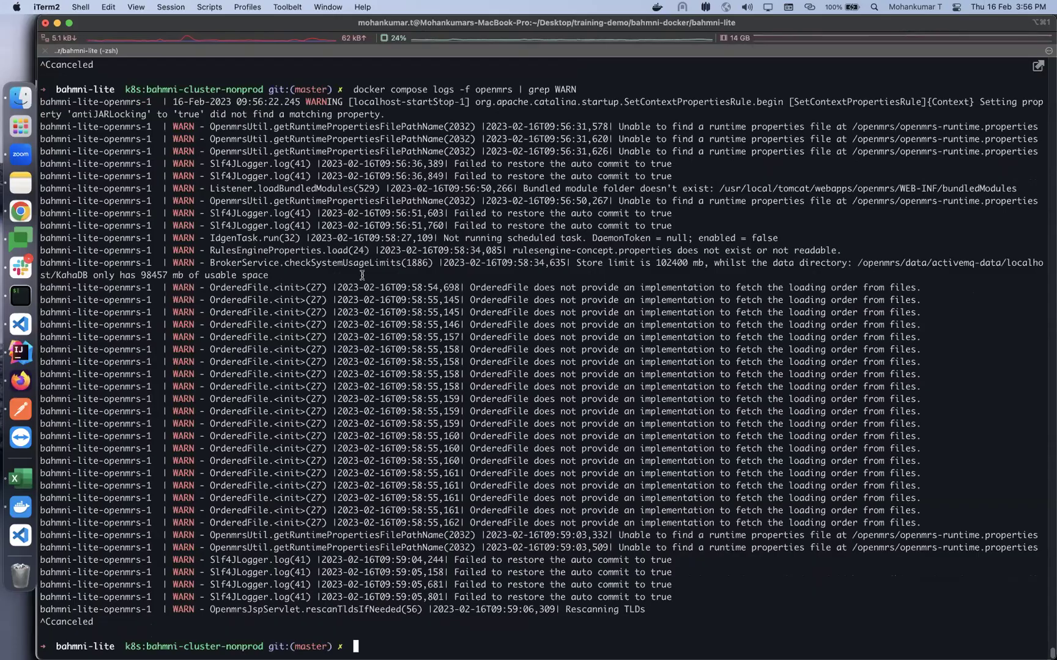
left_click(23, 217)
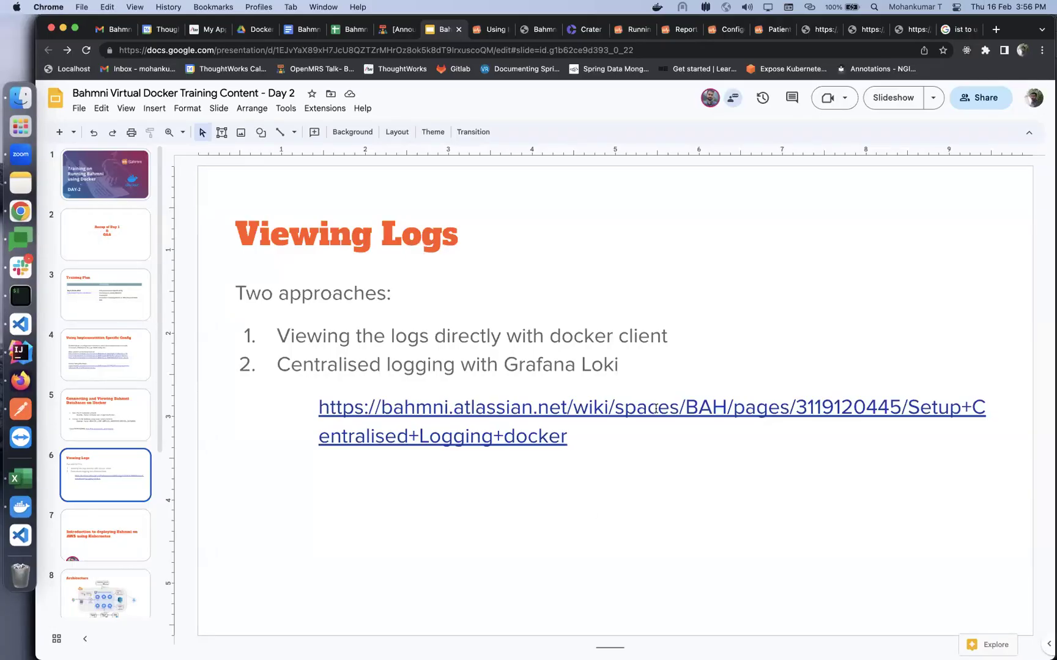
Open the bahmni.atlassian.net link from the slide and read the Setup Centralised Logging (docker) wiki page
left_click(634, 408)
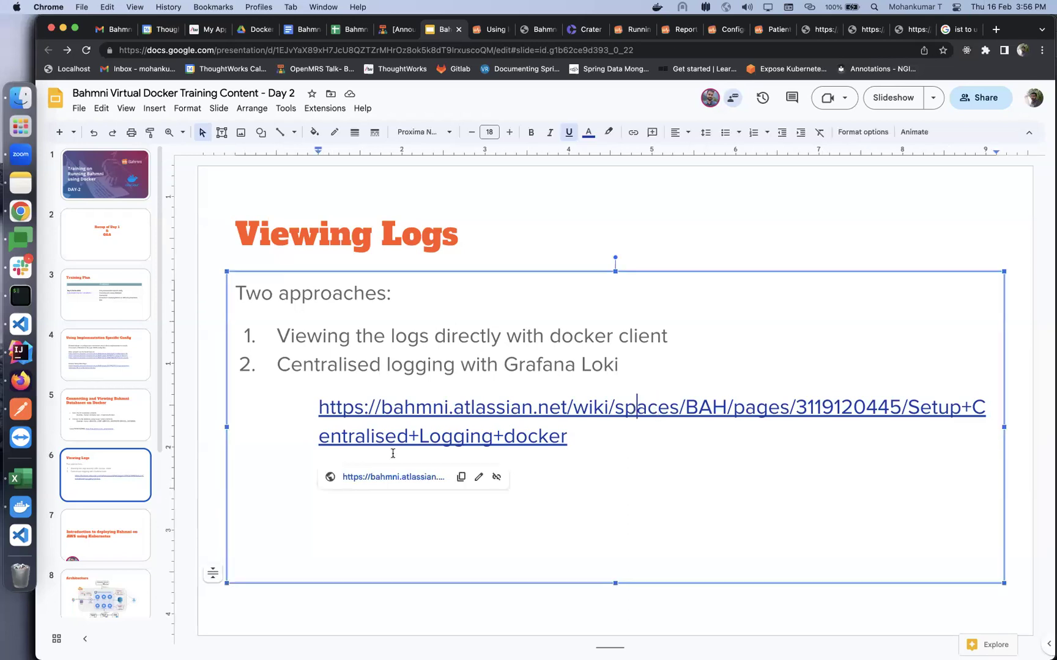
left_click(390, 478)
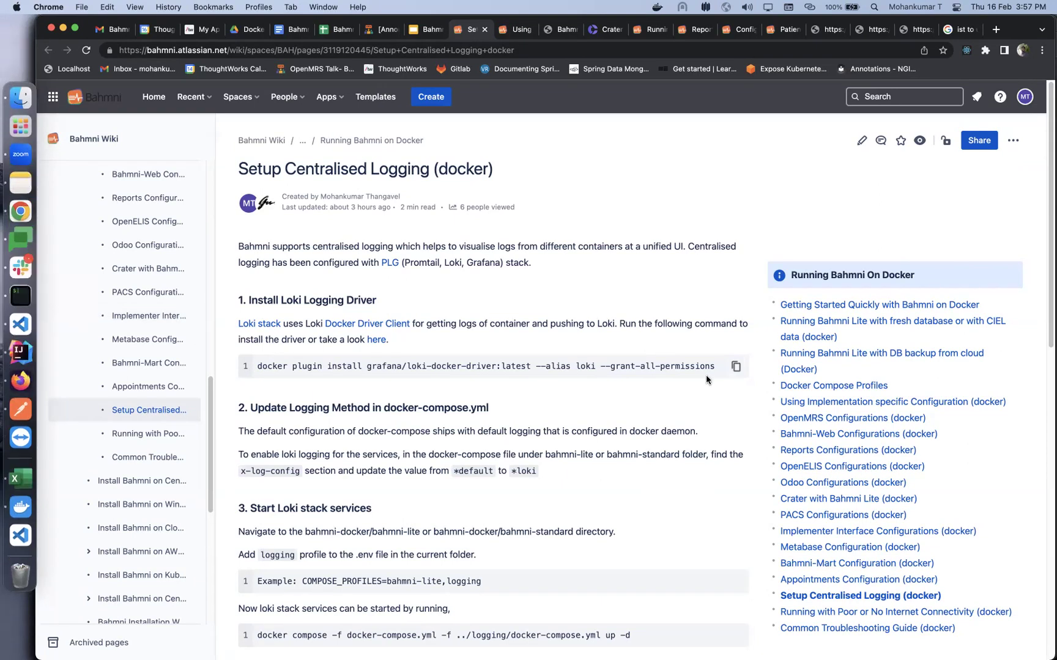
scroll(504, 377, "down", 1)
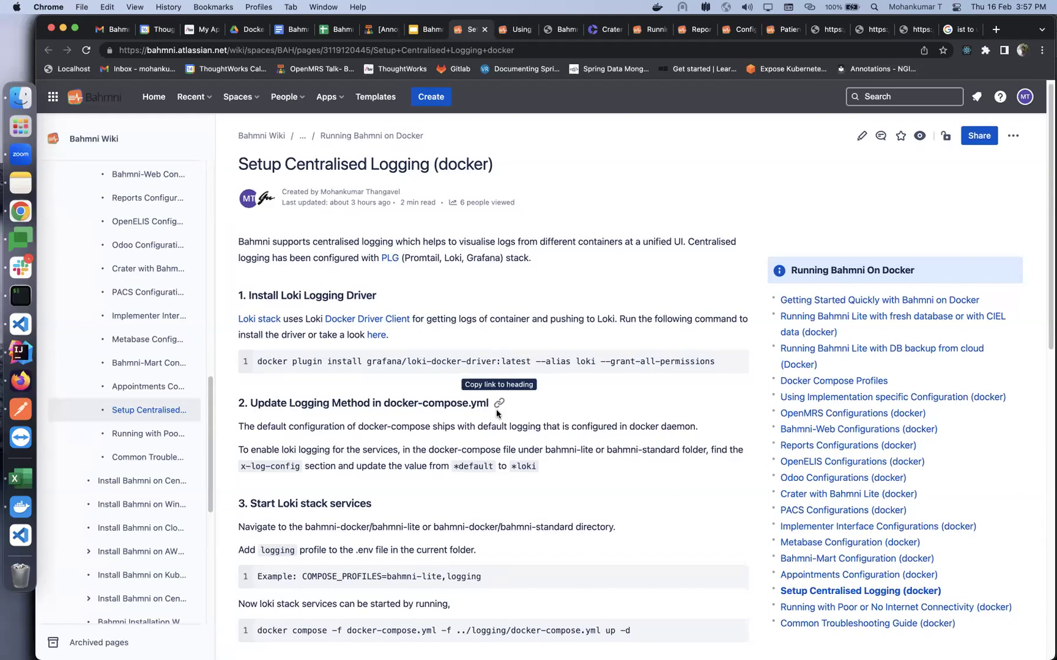
left_click(21, 324)
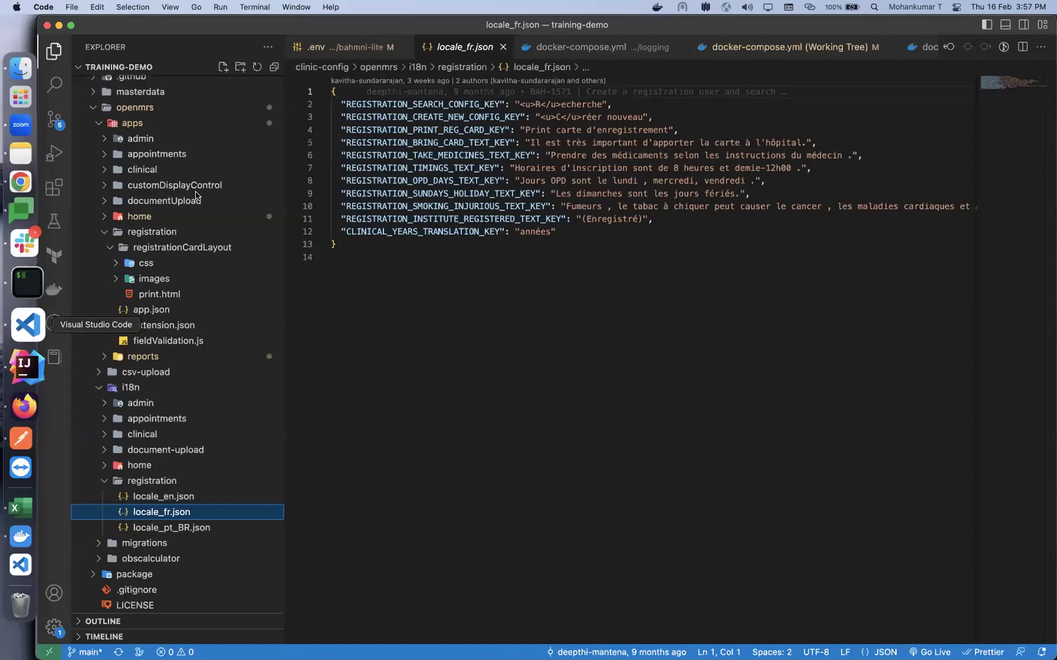
Expand bahmni-docker/bahmni-lite in the Explorer and open its docker-compose.yml
scroll(117, 137, "up", 5)
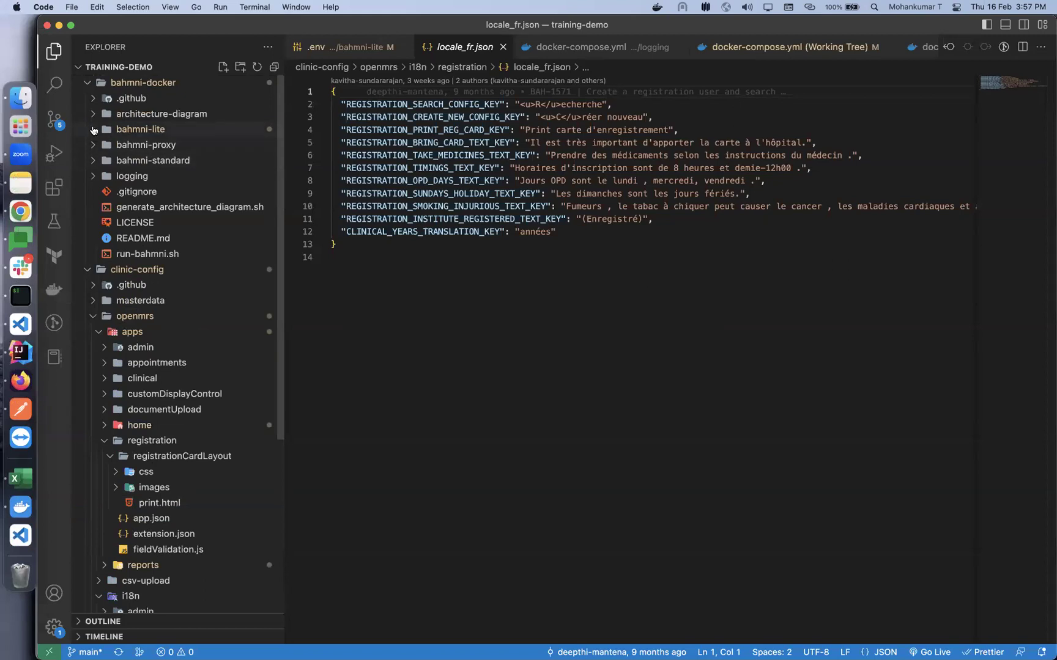
left_click(94, 130)
left_click(150, 161)
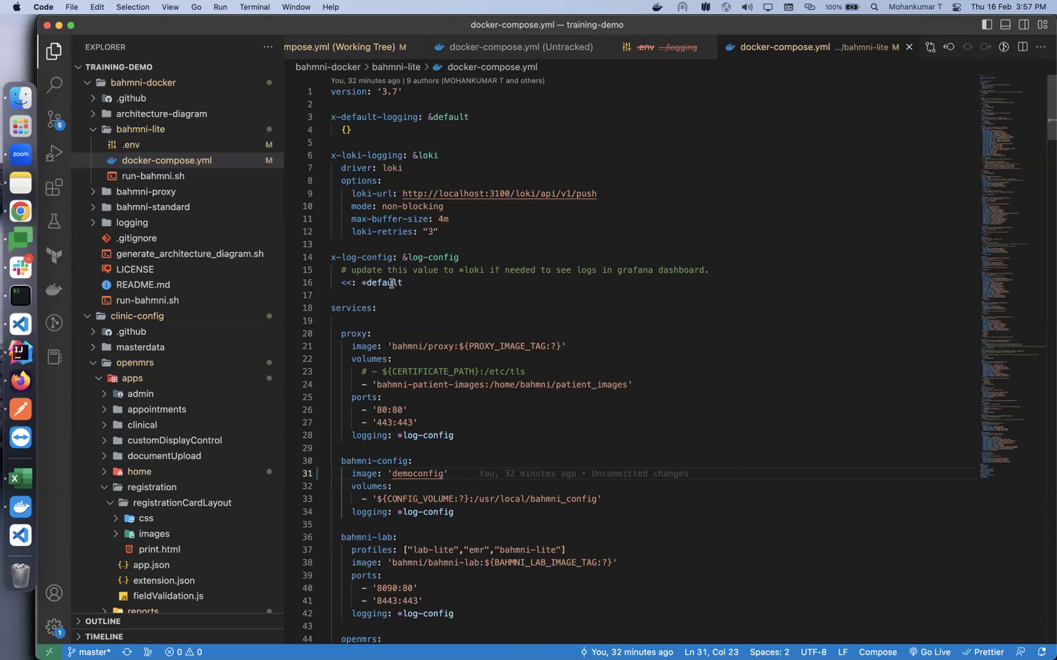
Replace 'default' with 'loki' on line 16 so x-log-config merges *loki
double_click(391, 283)
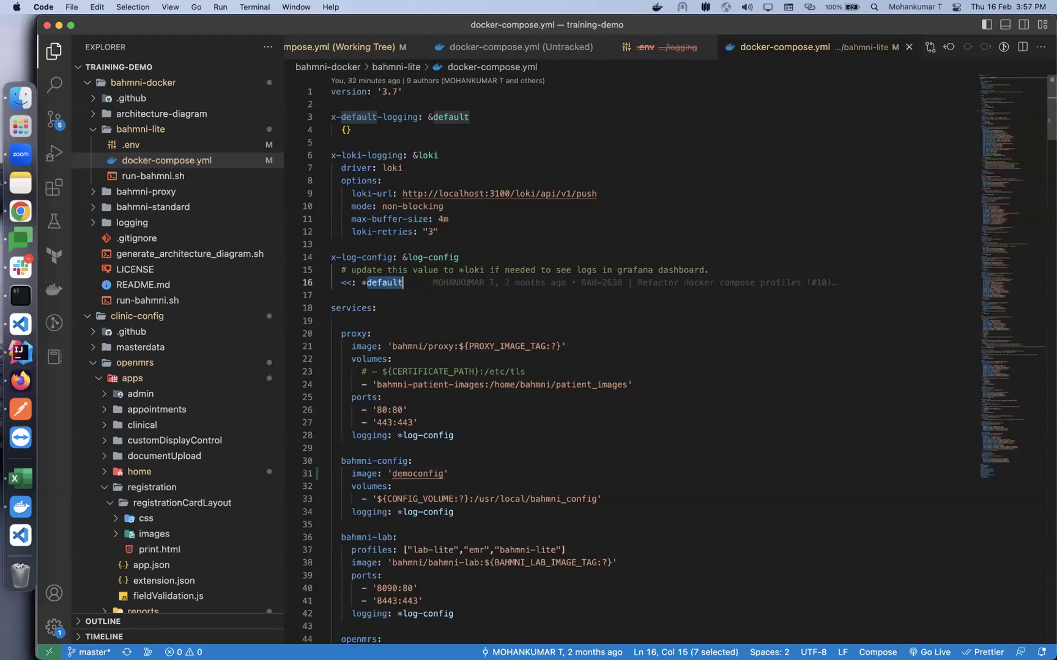
type("loki")
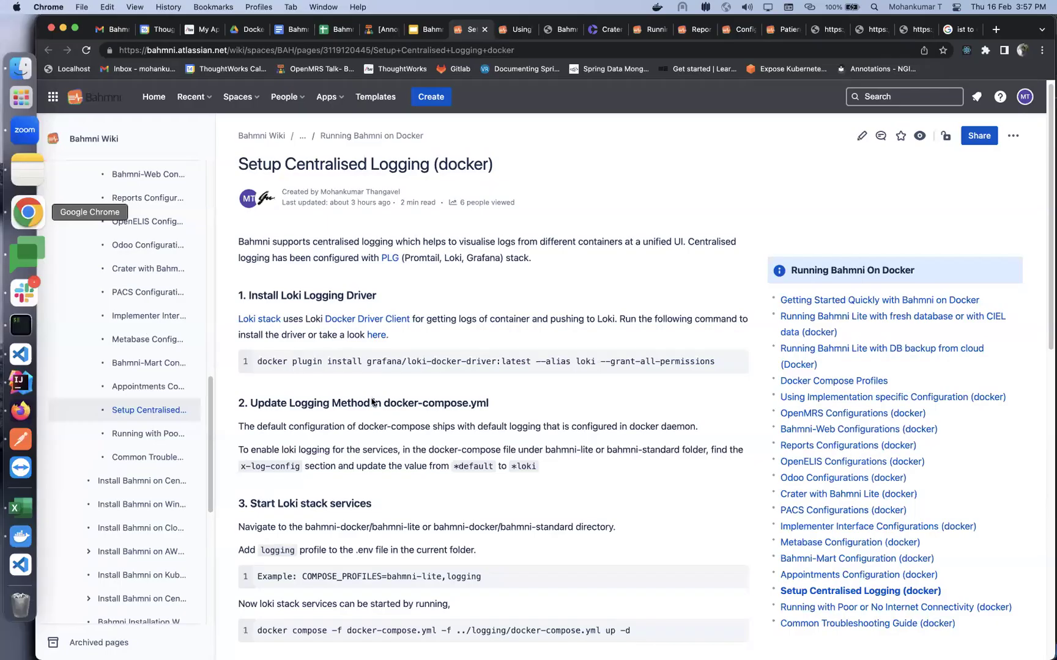
left_click(20, 211)
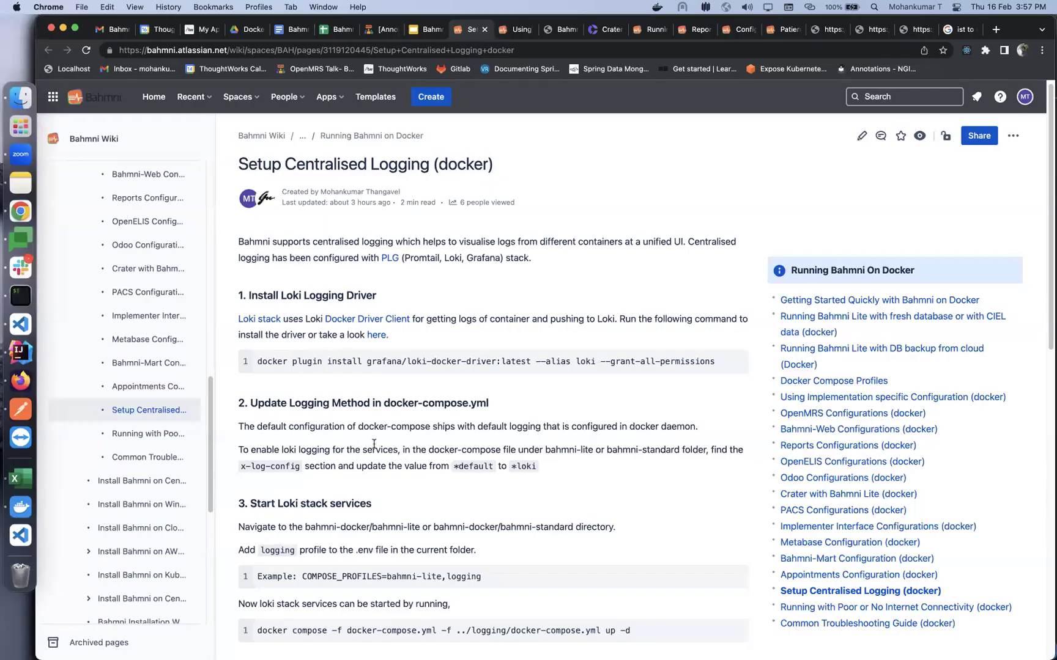
Read the wiki's Start Loki stack services and Viewing Logs sections, then return to VS Code
scroll(373, 445, "down", 3)
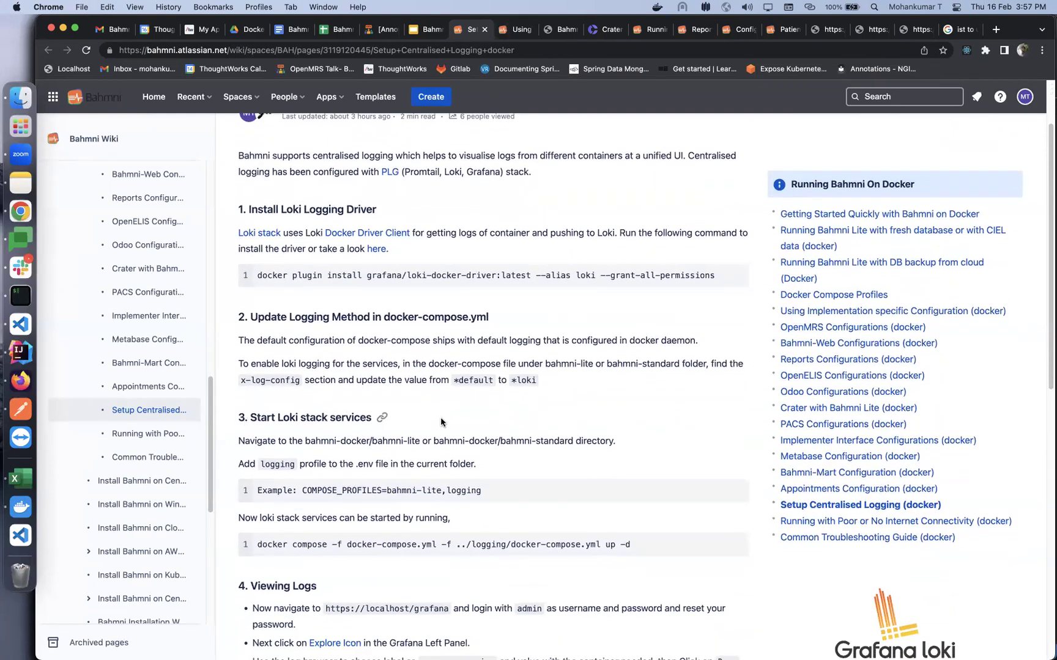
scroll(441, 421, "down", 3)
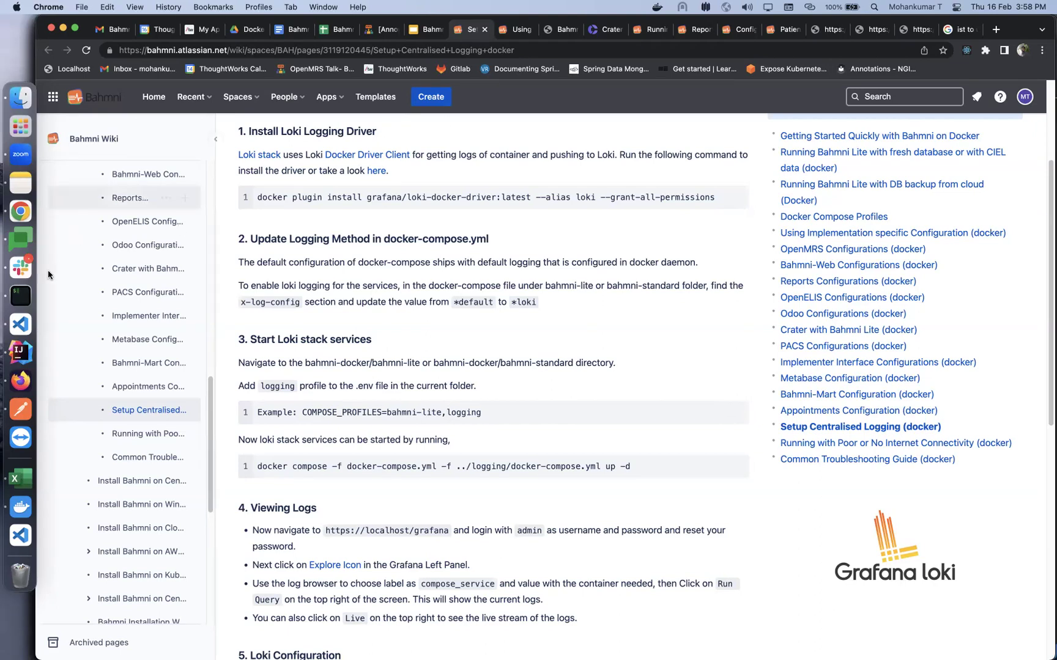
left_click(27, 327)
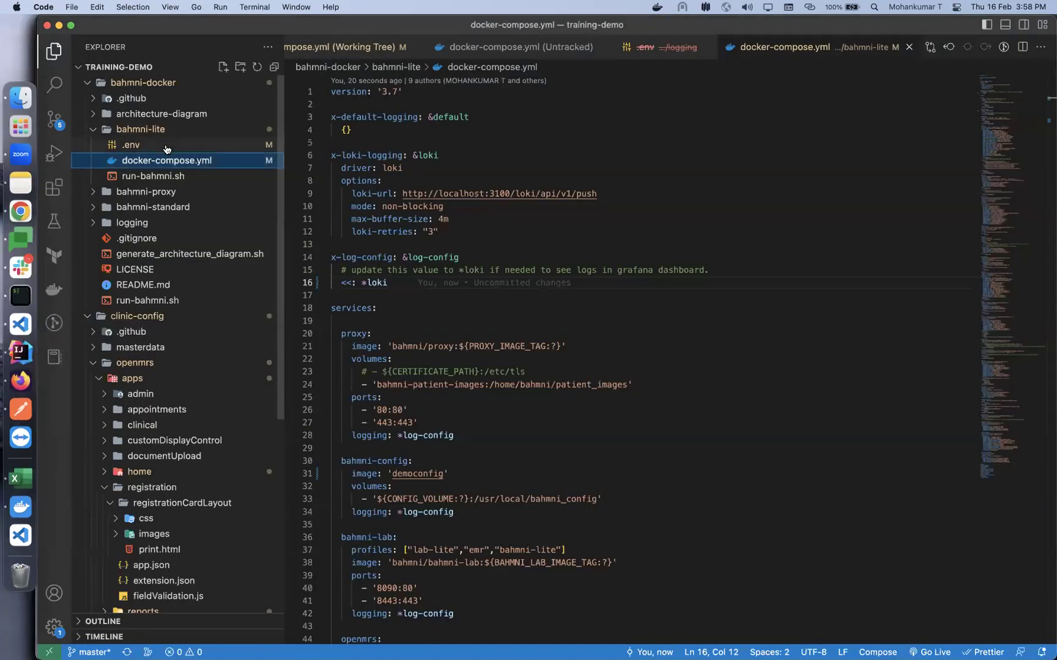
Append ',logging' to COMPOSE_PROFILES in bahmni-lite's .env file
left_click(165, 146)
scroll(465, 107, "up", 3)
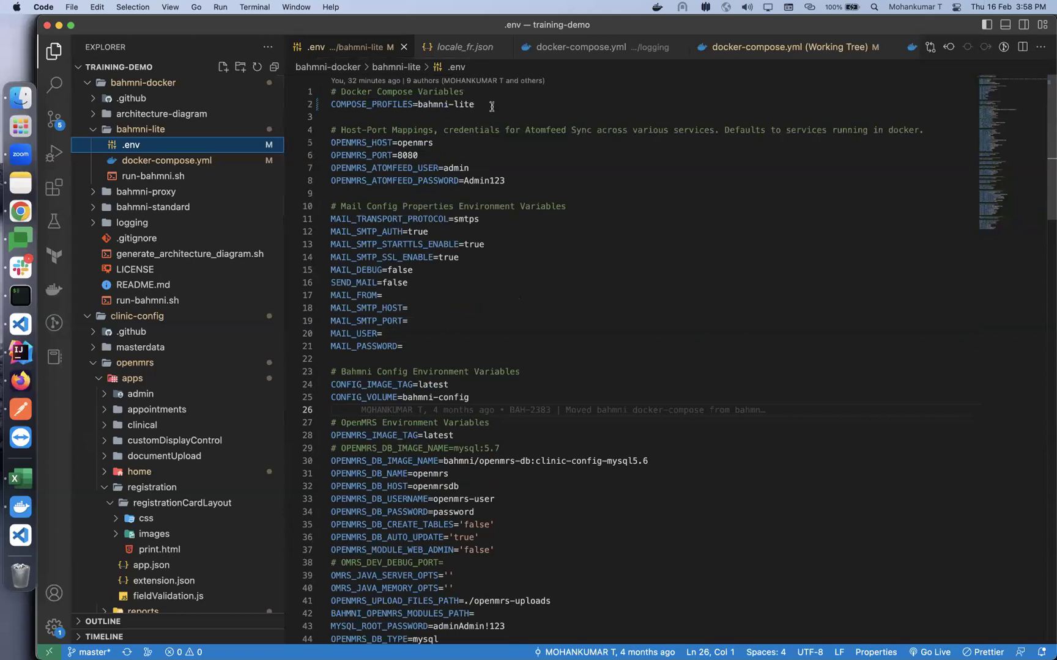
left_click(492, 105)
type(",logging")
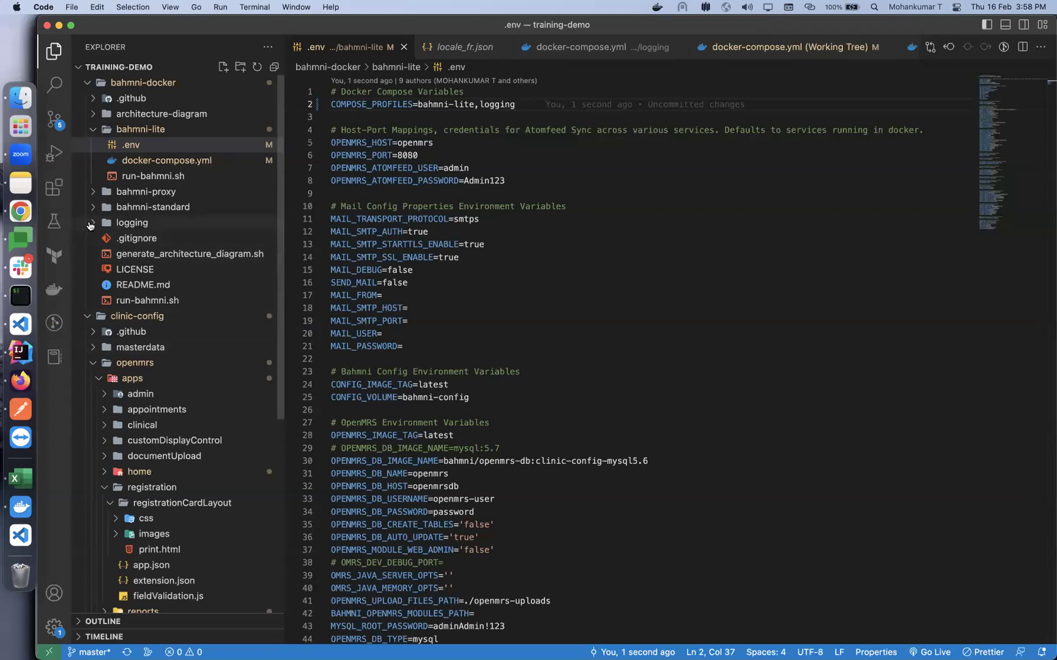
Open the logging folder's docker-compose.yml, then go back to the wiki
left_click(90, 224)
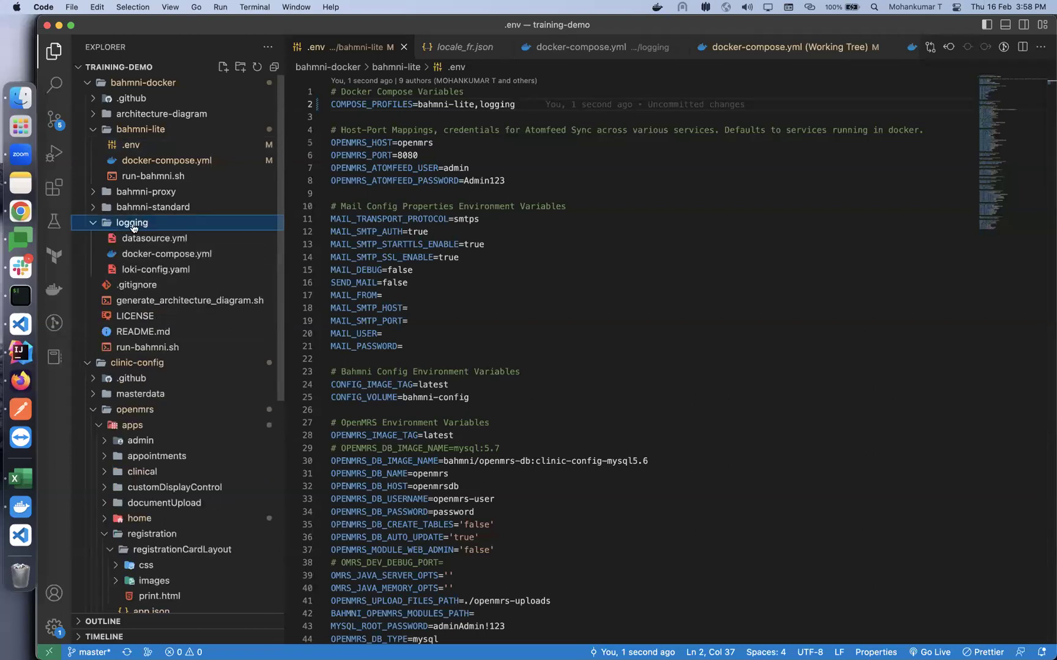
left_click(156, 256)
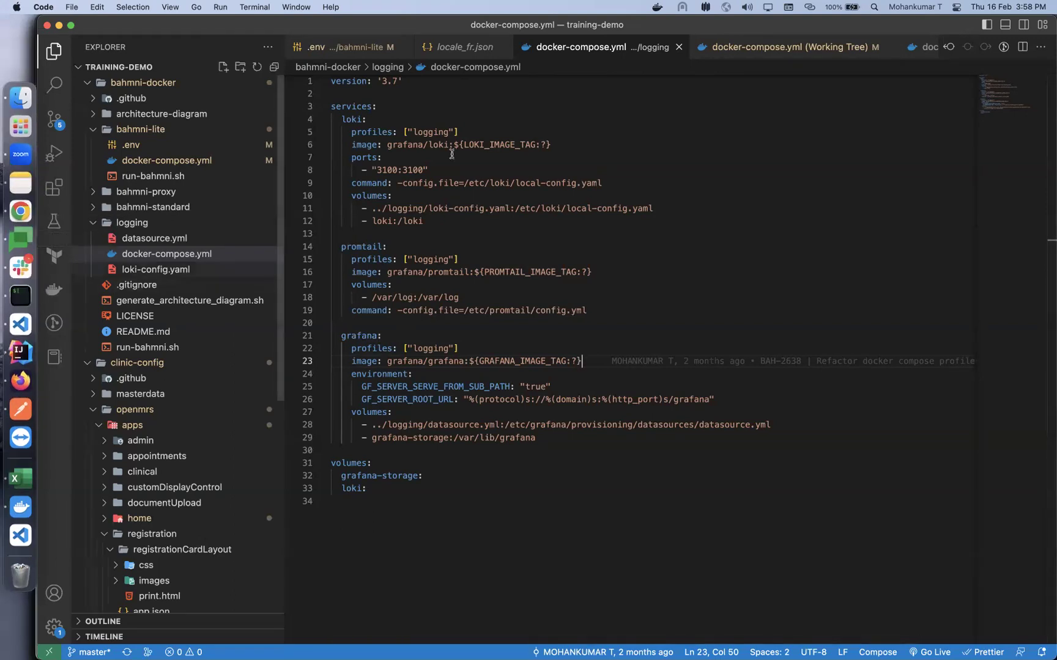
left_click(17, 213)
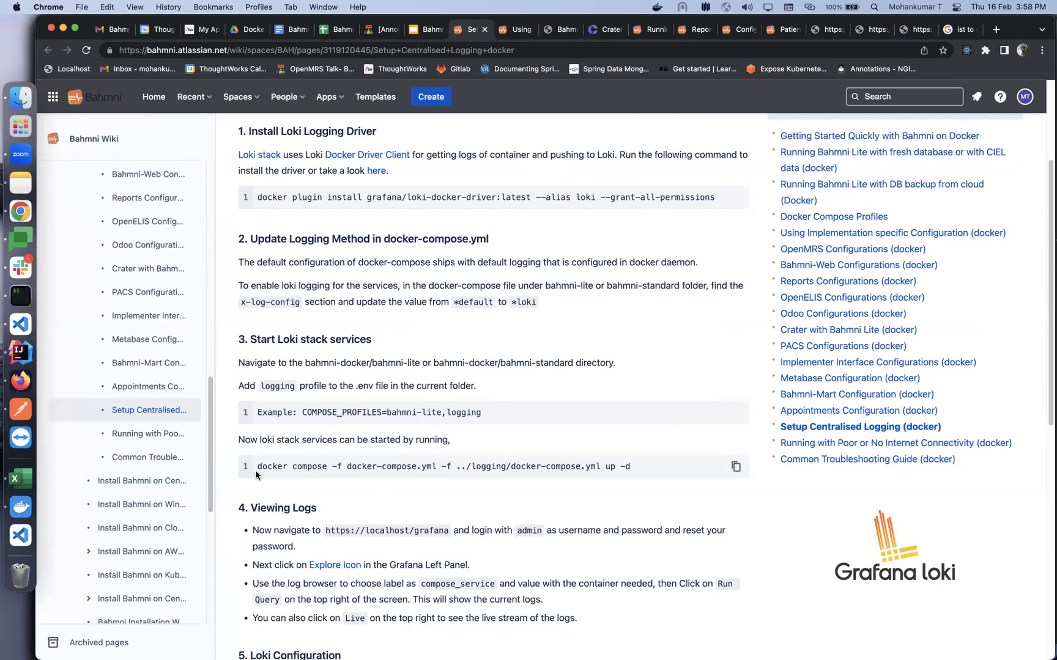
Run the wiki's docker compose -f ... up -d command in iTerm to start the Loki stack
left_click_drag(258, 466, 677, 469)
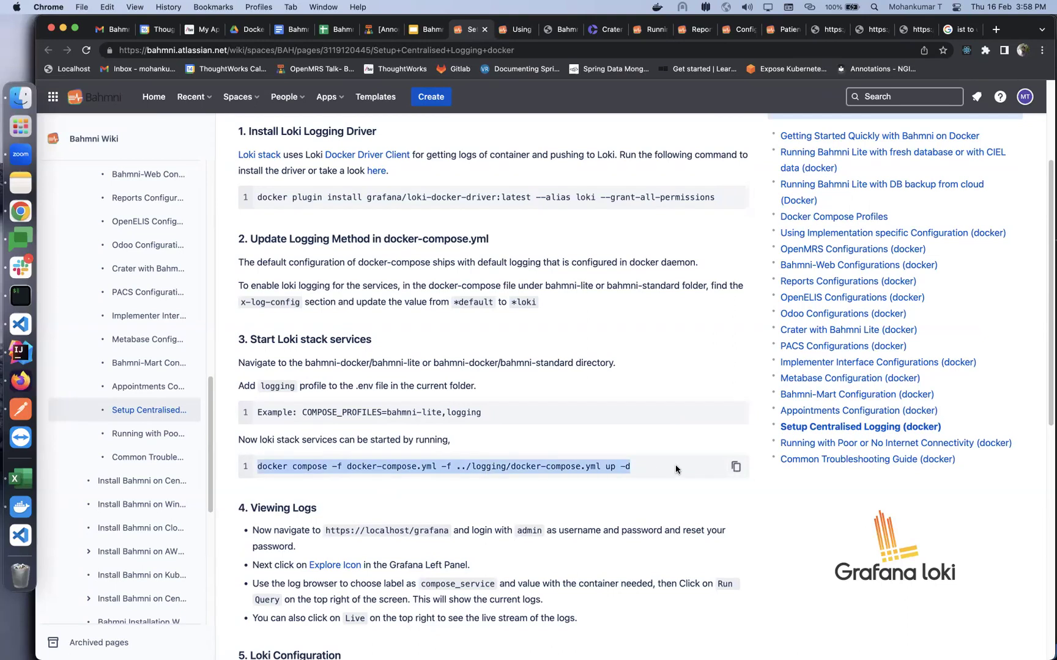
key("super+c")
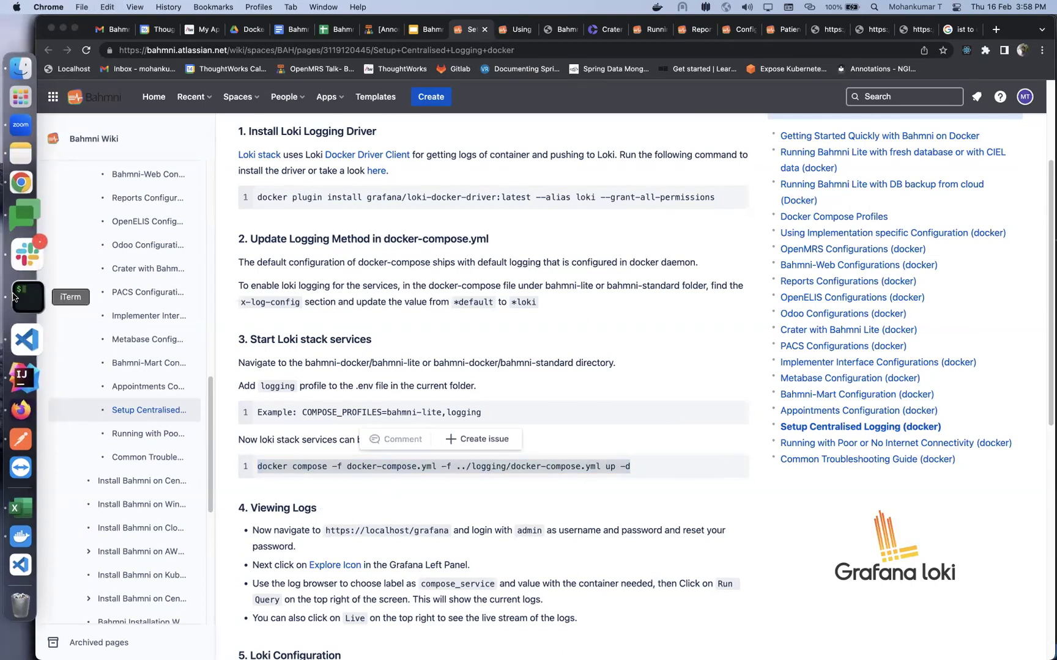
left_click(21, 296)
key("super+v")
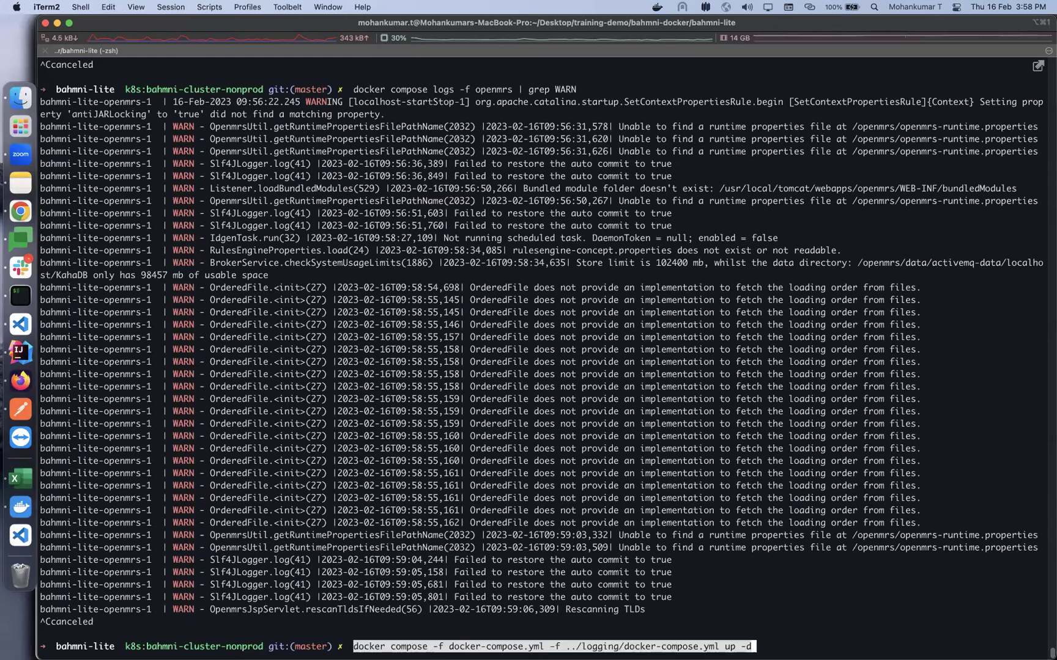
key("Return")
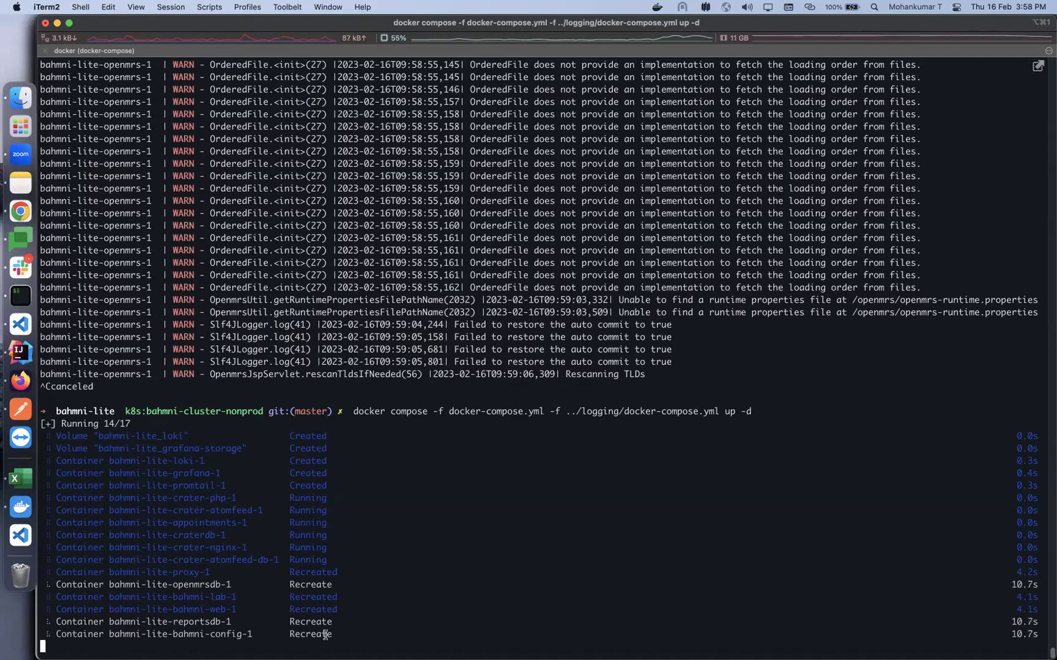
Confirm with docker ps that loki, grafana and promtail are running, then return to the wiki
left_click_drag(173, 460, 195, 461)
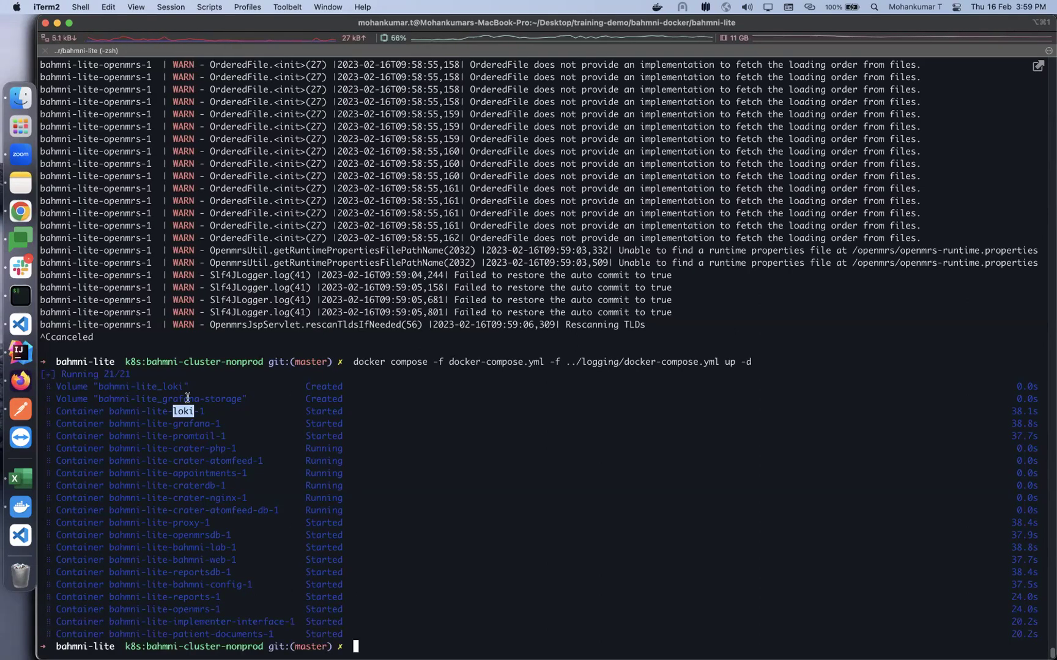
left_click(370, 498)
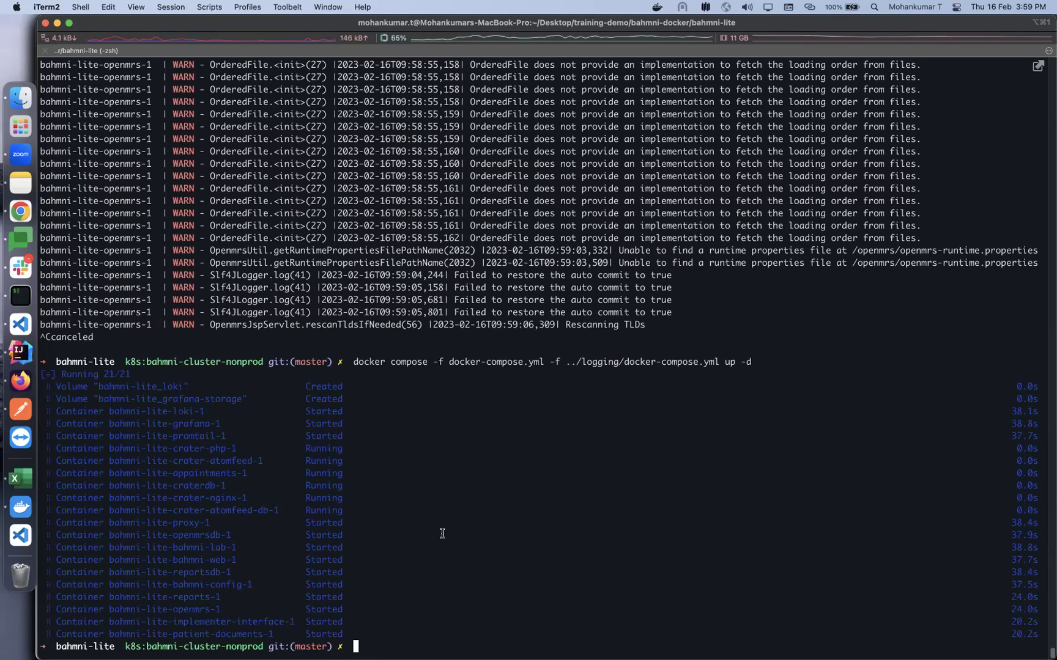
type("docker ")
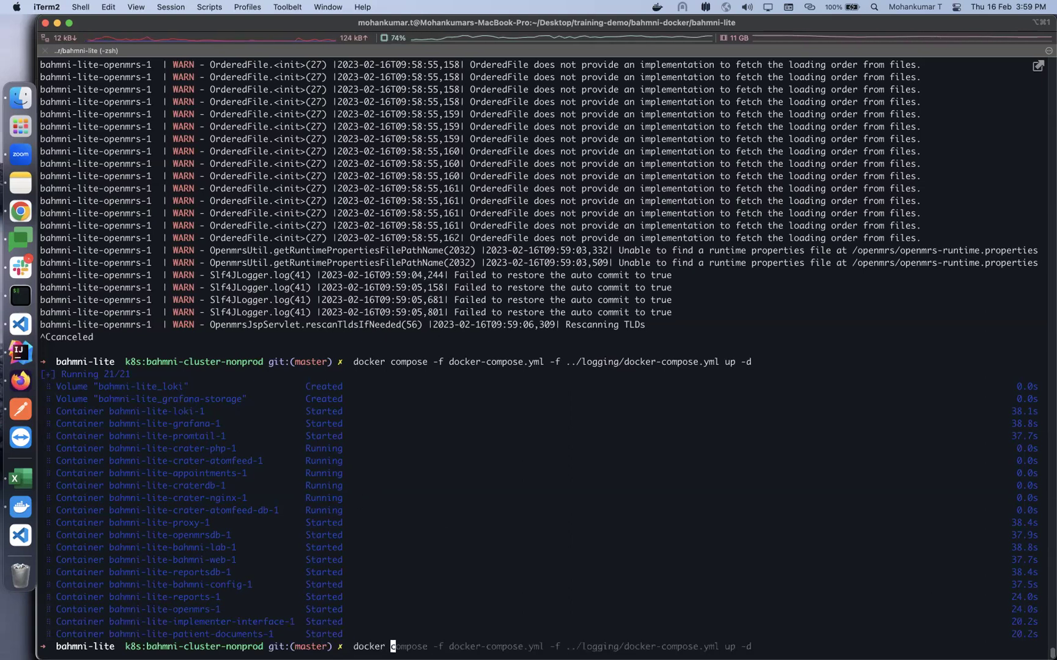
type("ps")
key("Return")
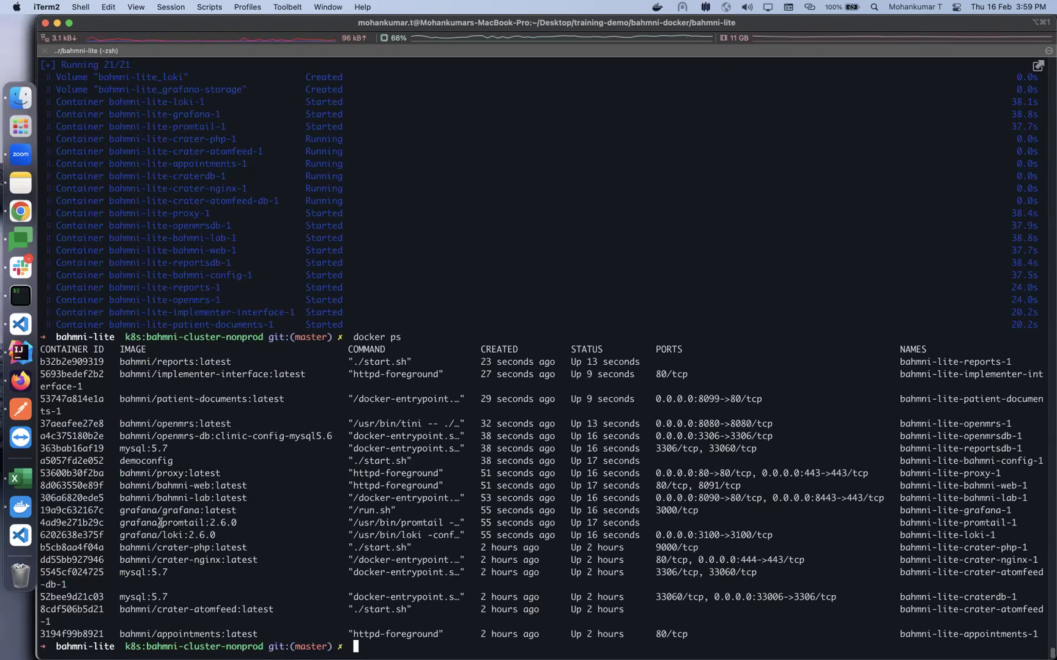
left_click(22, 211)
scroll(379, 476, "down", 3)
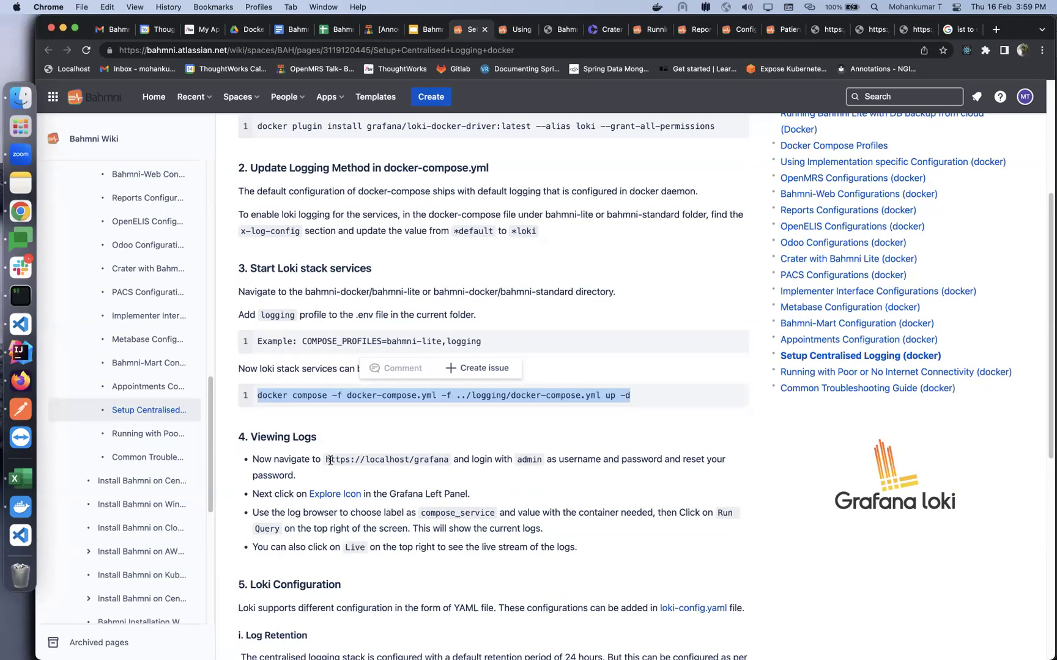
left_click_drag(324, 460, 453, 461)
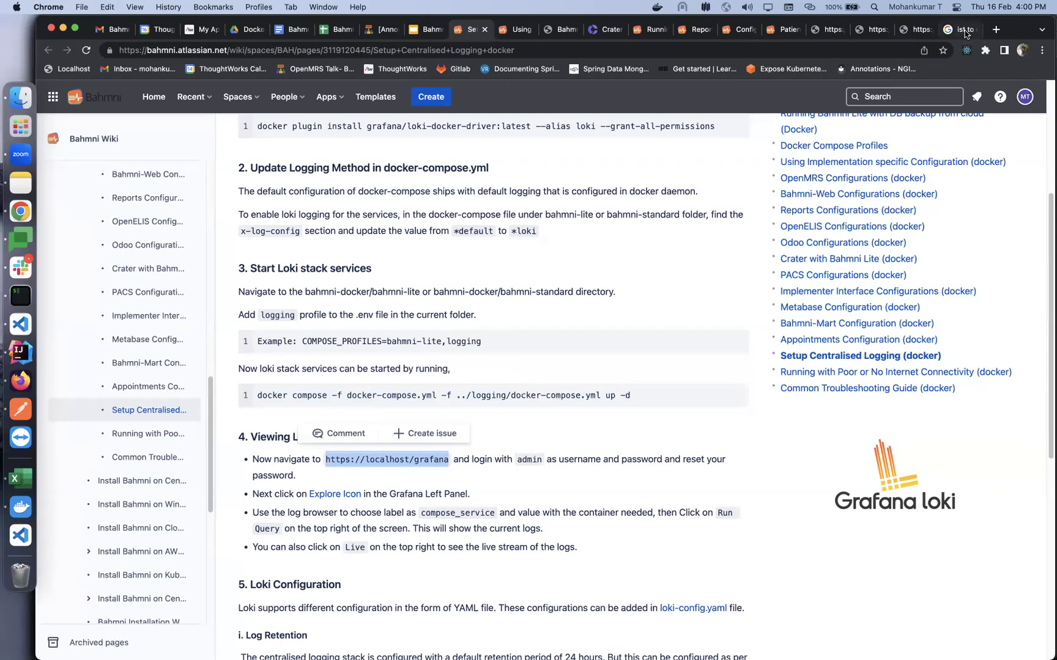
left_click(963, 30)
left_click(866, 53)
key("cmd+v")
key("Return")
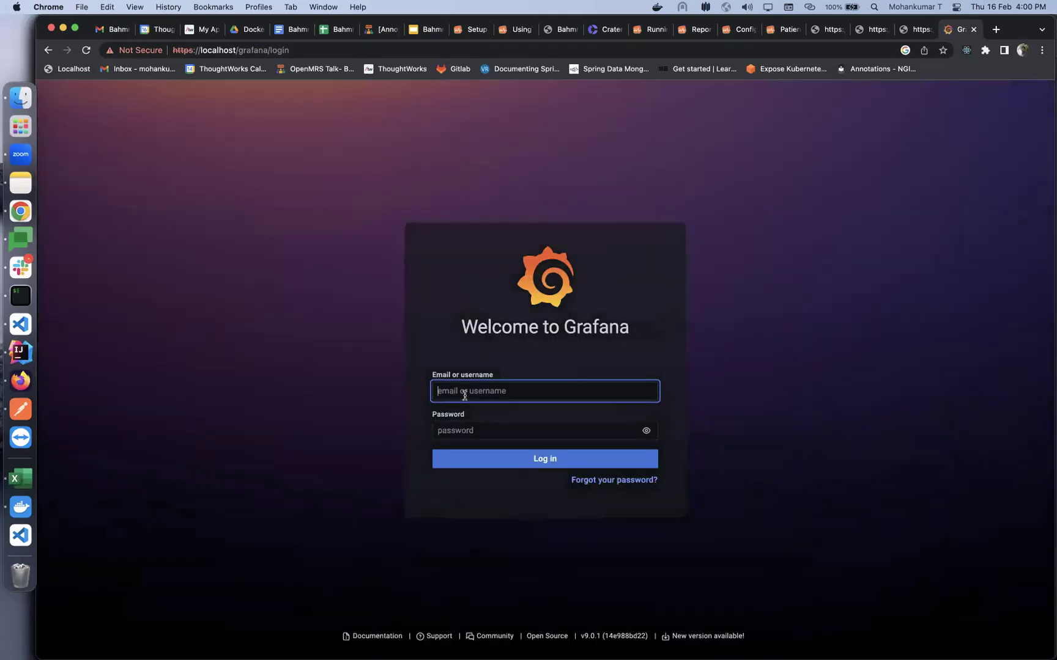
Sign in with the default admin credentials and save a new administrator password
type("admin")
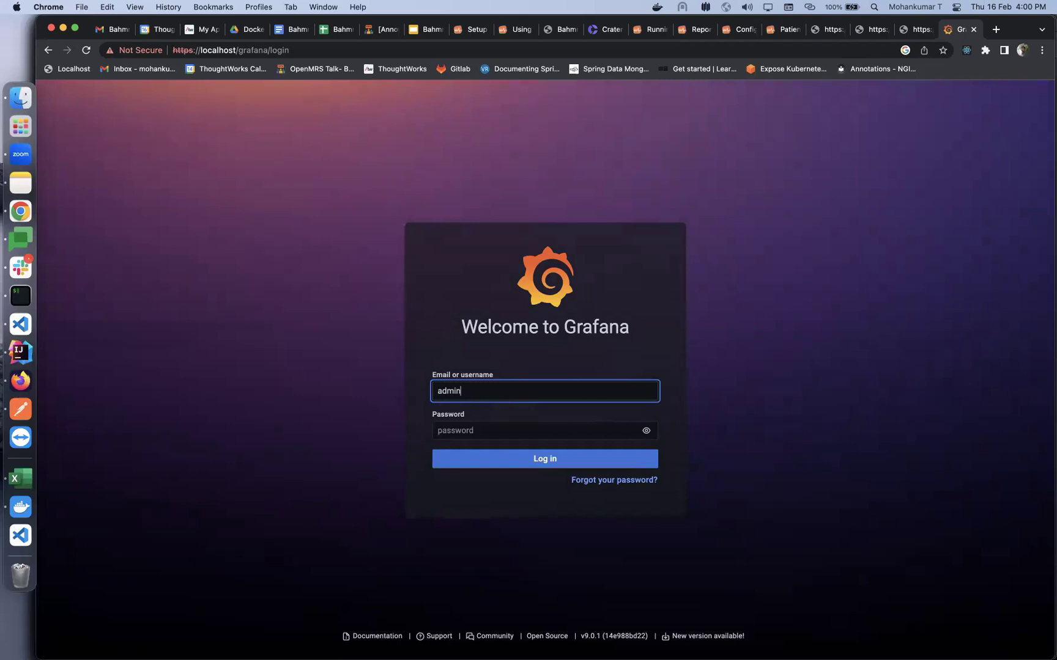
key("Tab")
type("a")
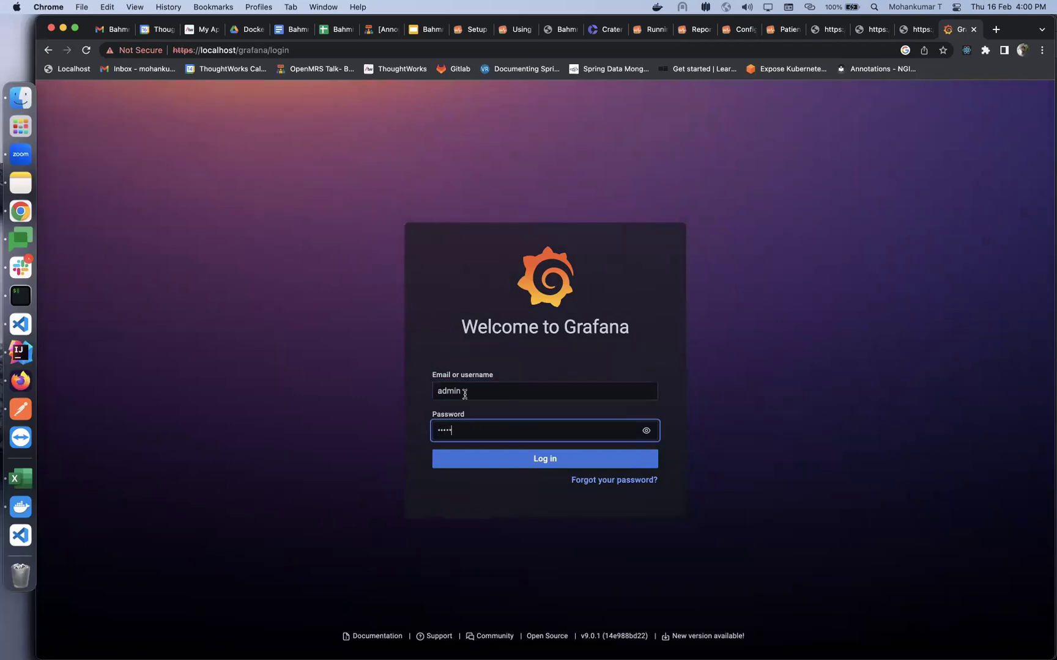
type("dmin")
left_click(500, 466)
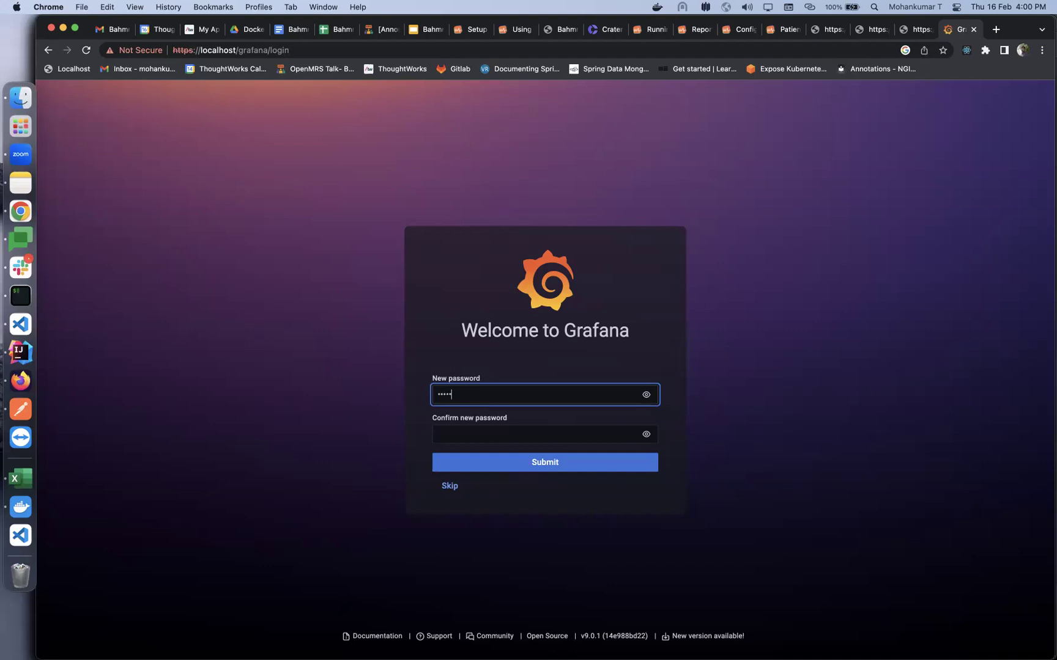
key("Tab")
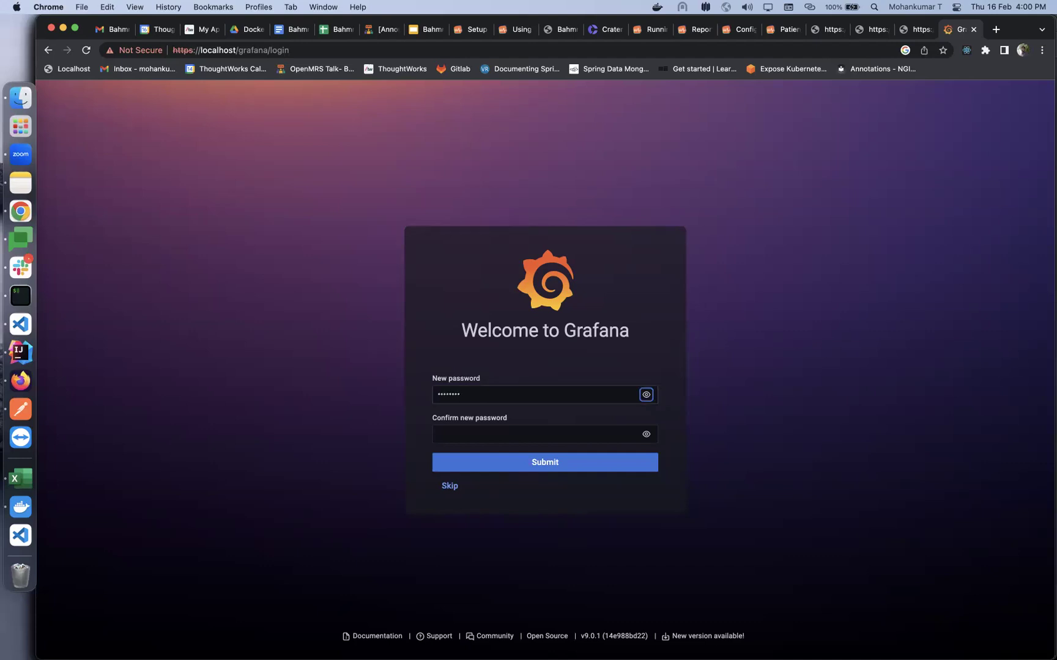
key("Tab")
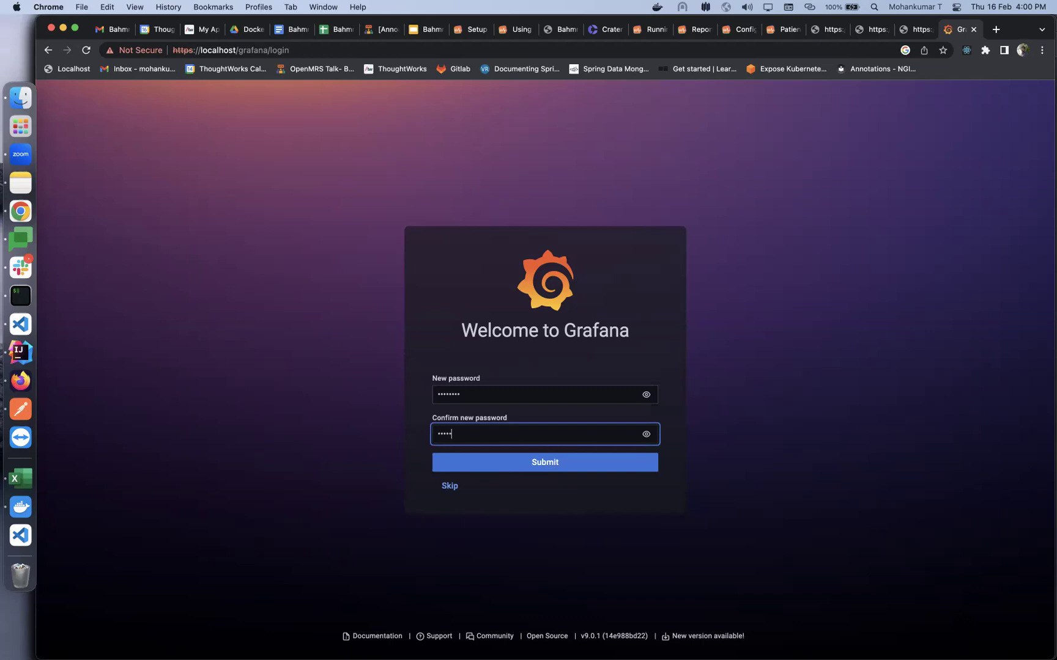
left_click(530, 463)
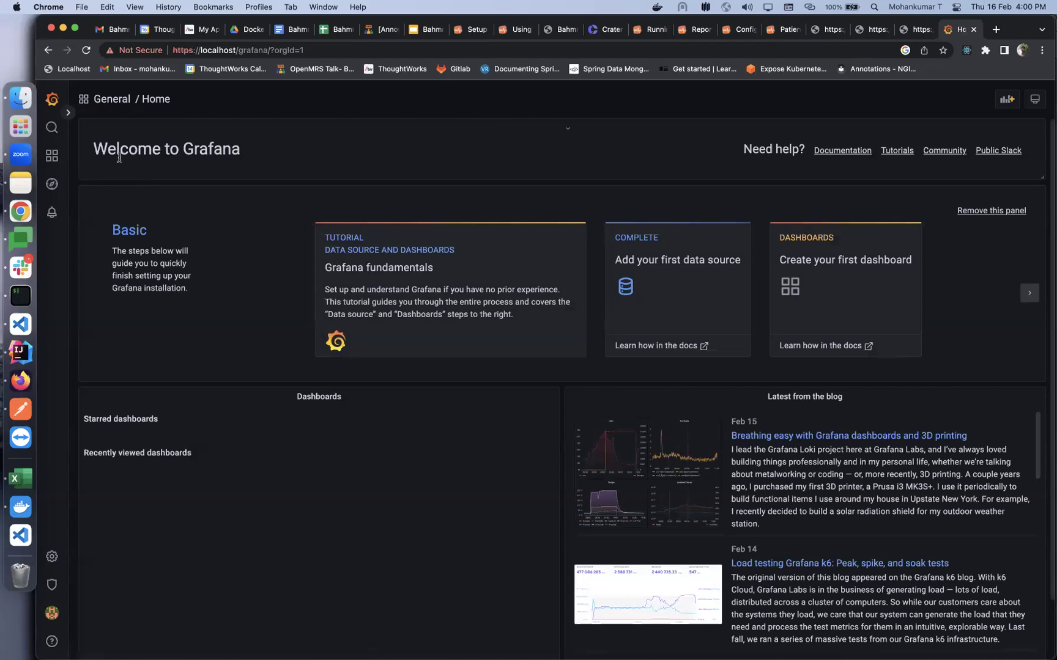
In Explore, query Loki logs for container_name = bahmni-lite-proxy-1
left_click(52, 189)
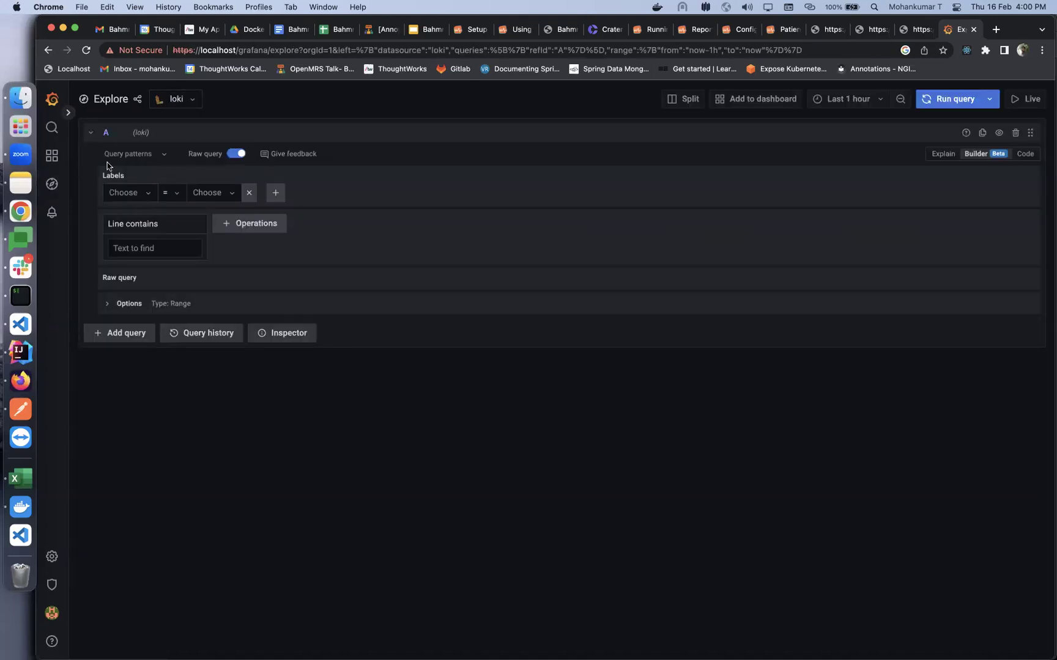
left_click(130, 197)
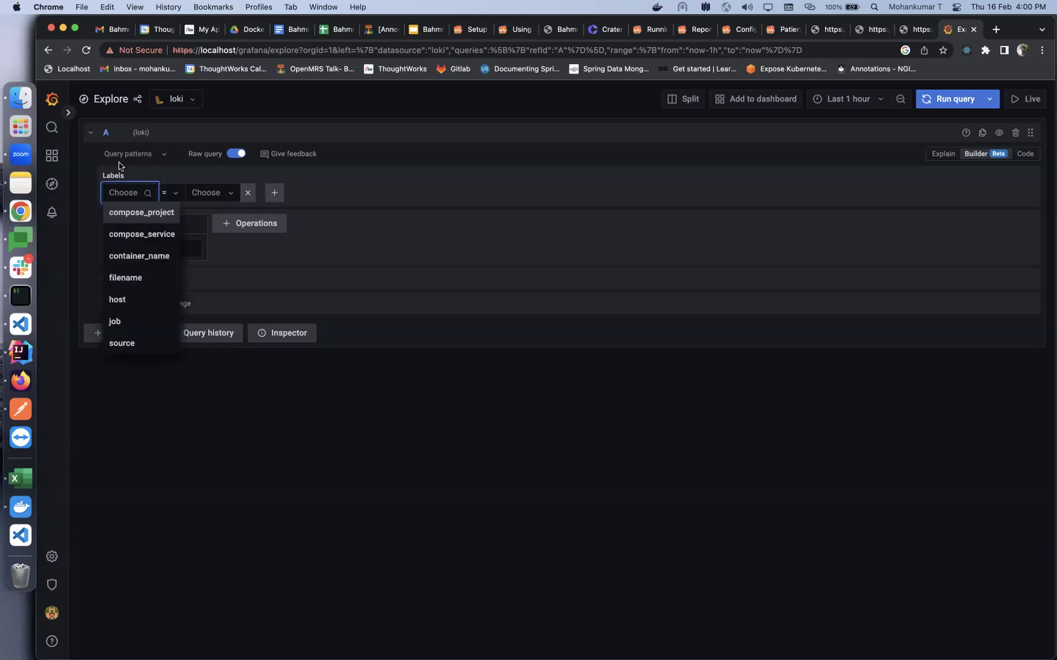
left_click(142, 256)
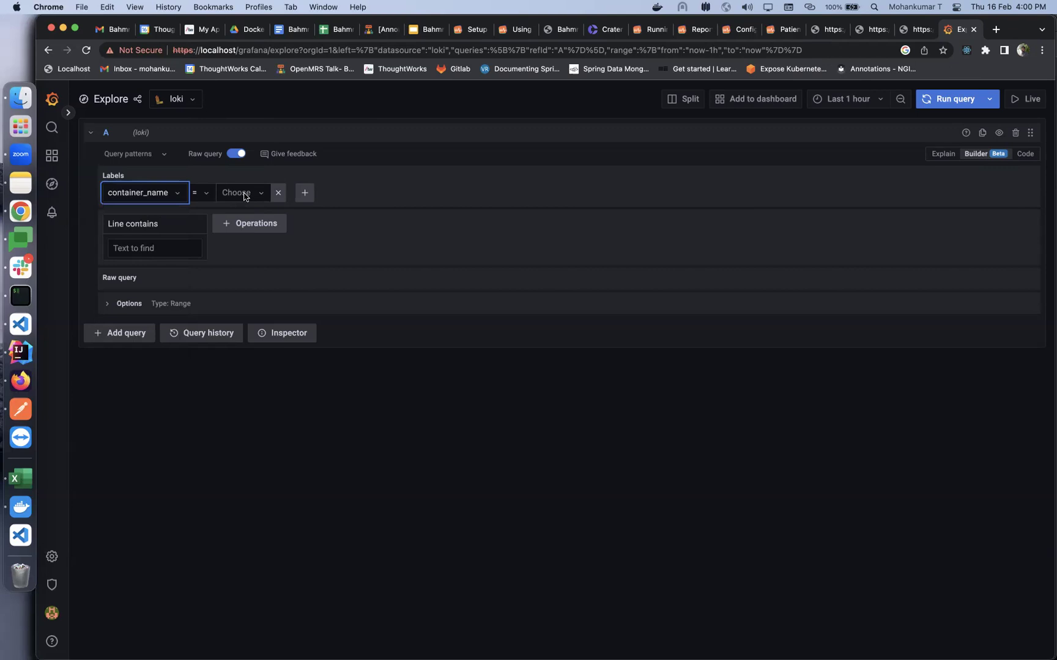
left_click(244, 194)
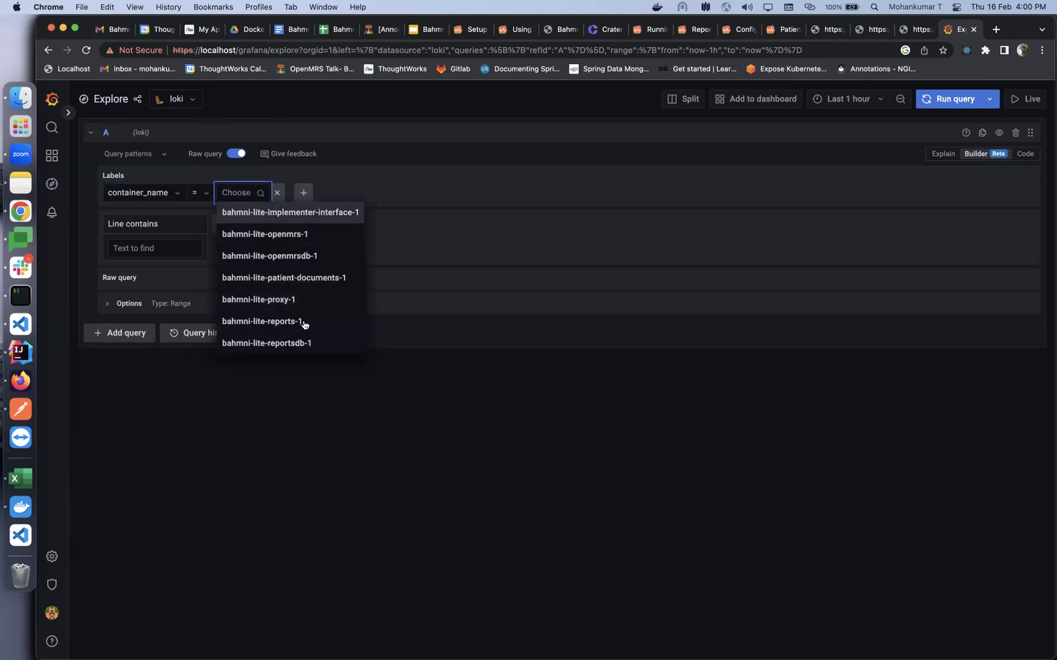
left_click(280, 300)
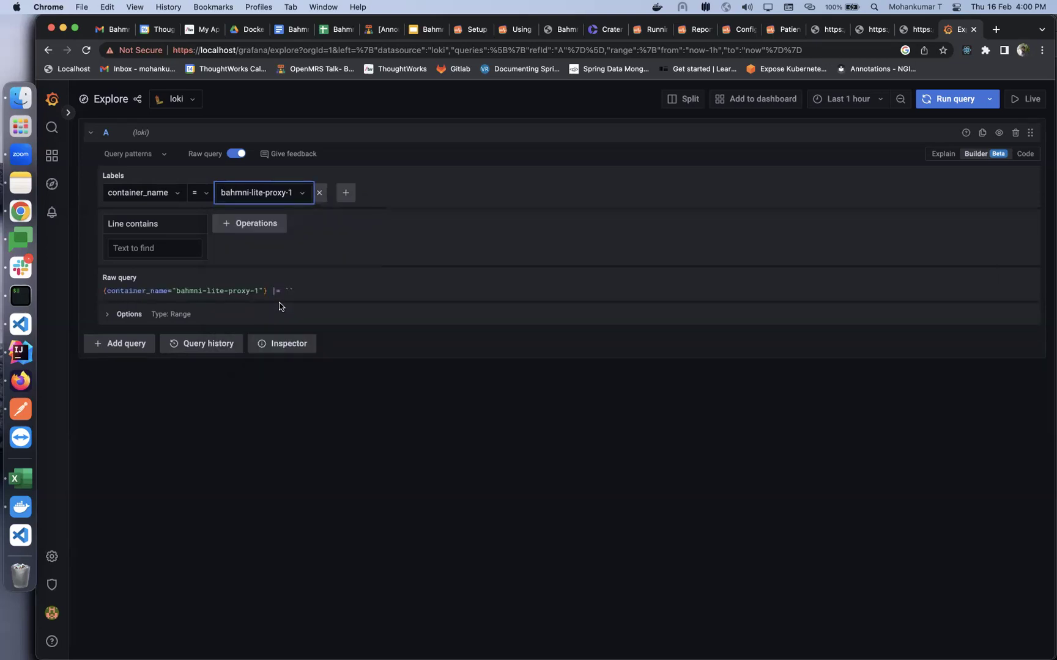
left_click(938, 100)
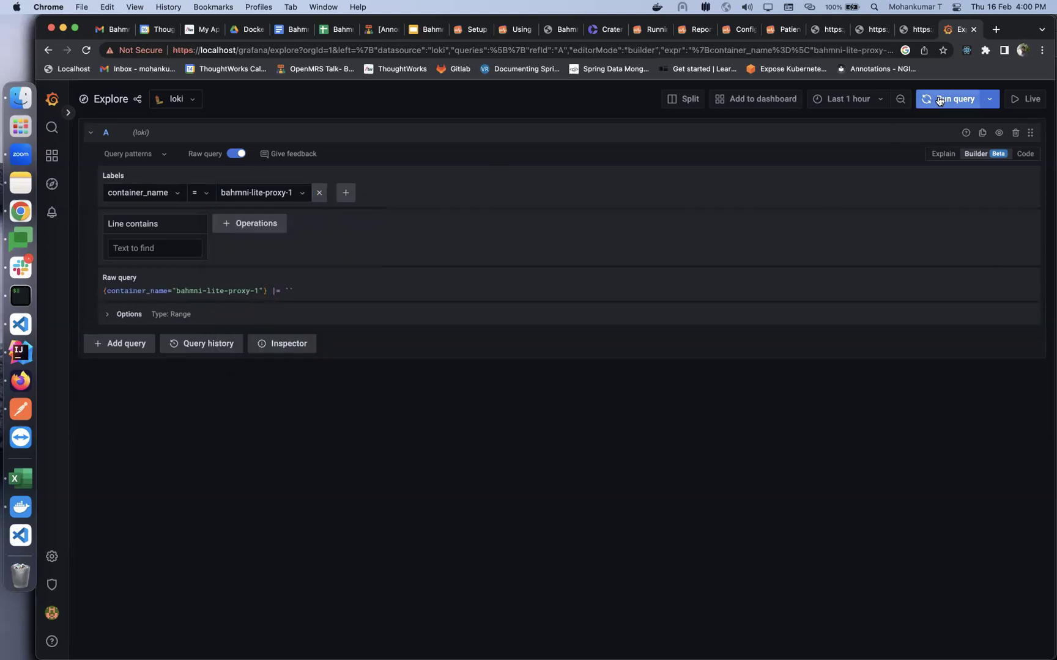
Switch the container_name value to bahmni-lite-openmrs-1, rerun, and inspect a WARN entry's labels
scroll(409, 510, "down", 3)
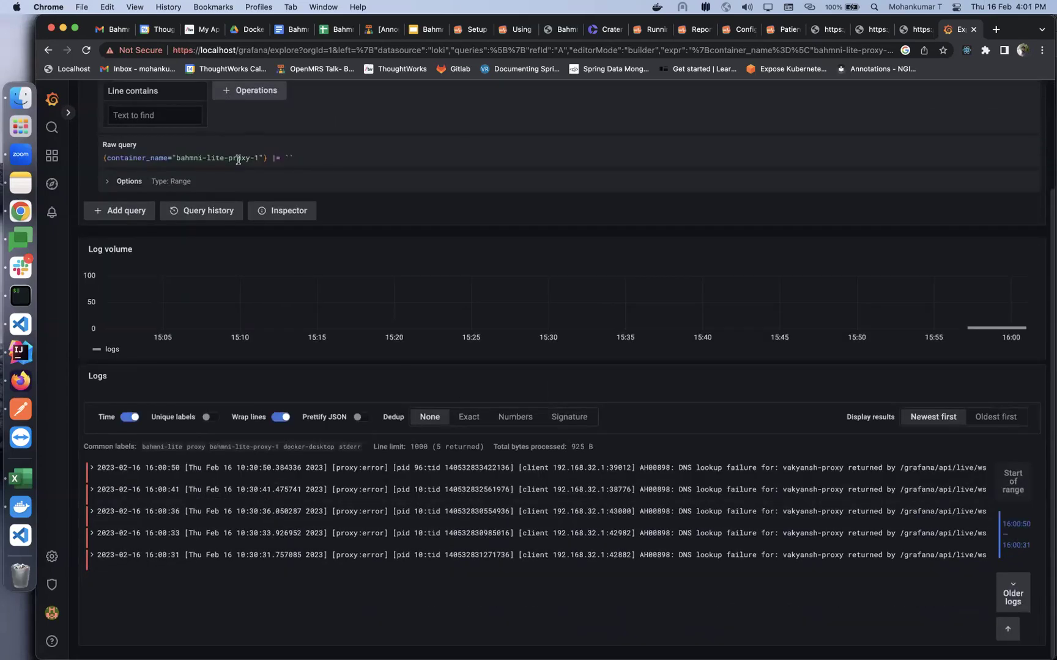
scroll(237, 159, "up", 3)
left_click(278, 194)
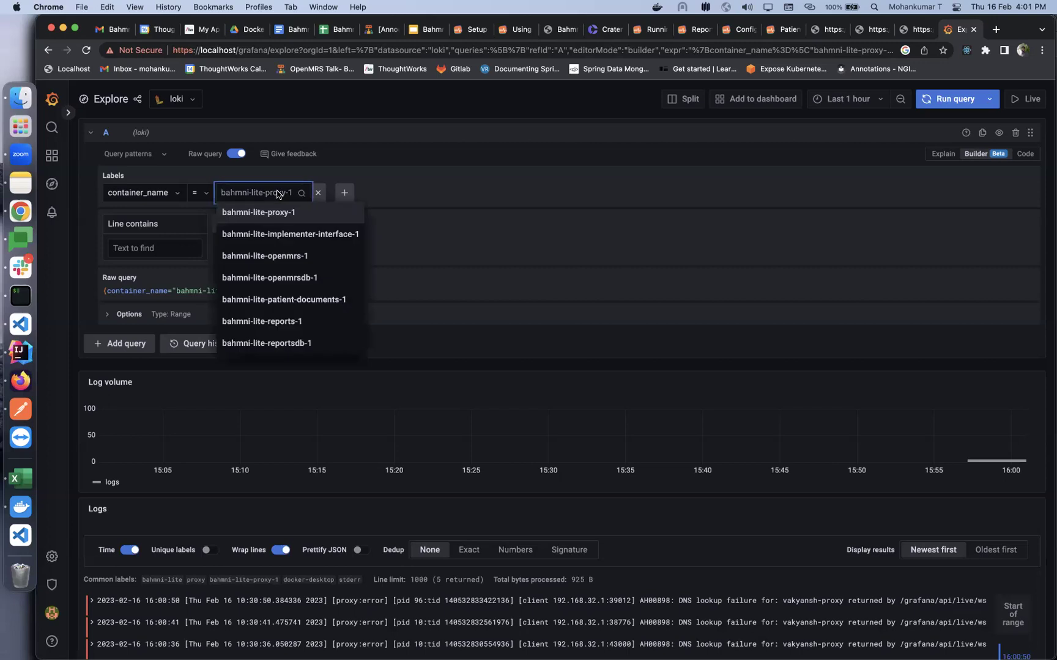
left_click(282, 256)
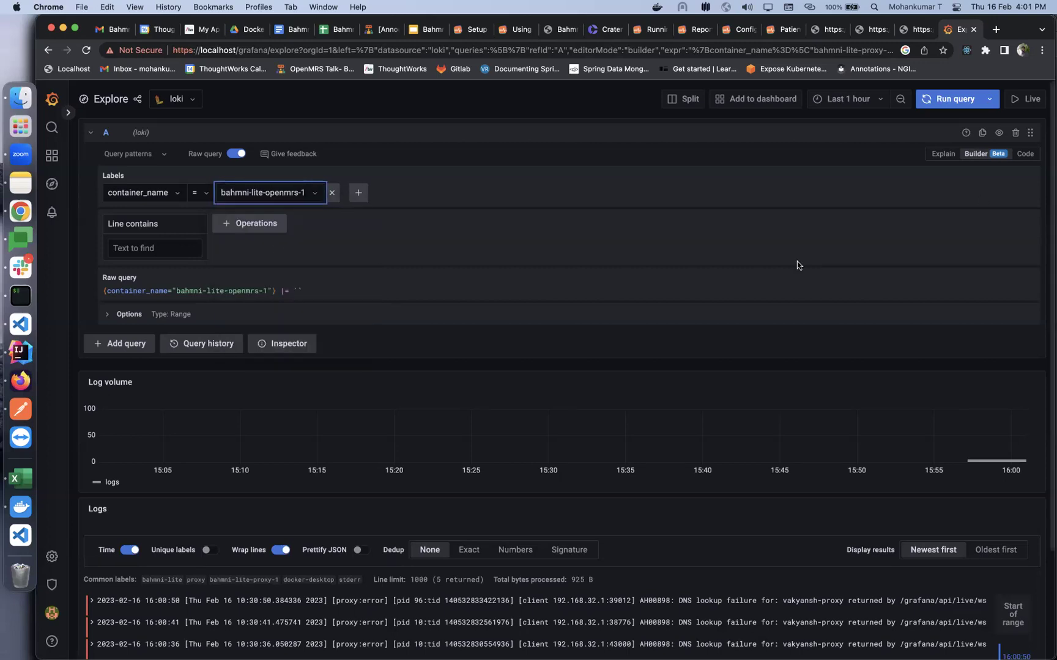
left_click(957, 103)
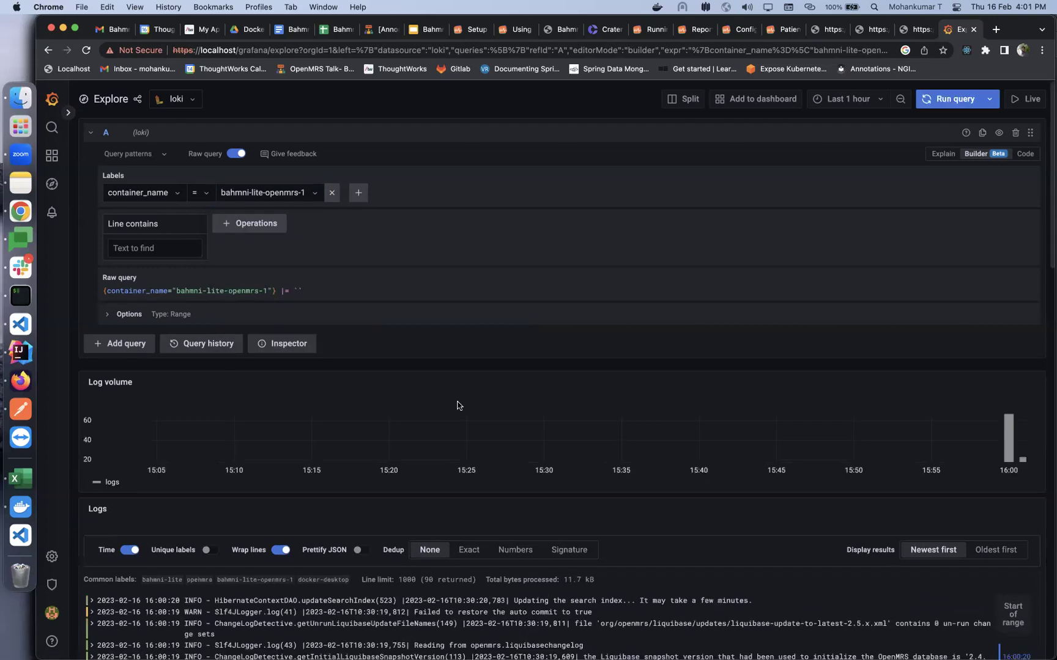
scroll(403, 653, "down", 5)
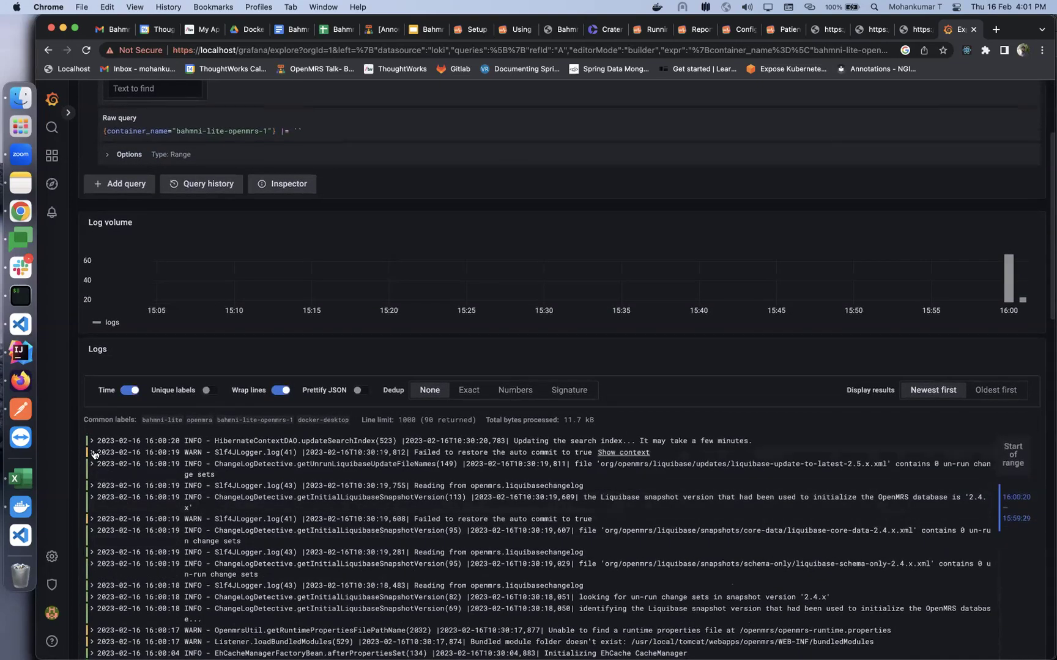
left_click(91, 455)
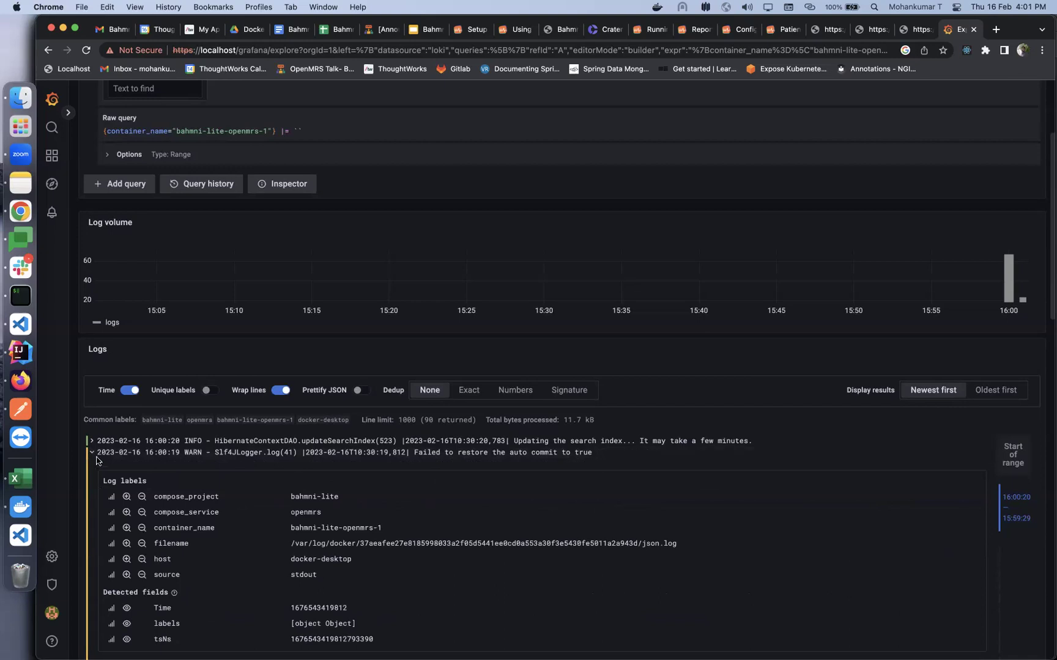
left_click(91, 455)
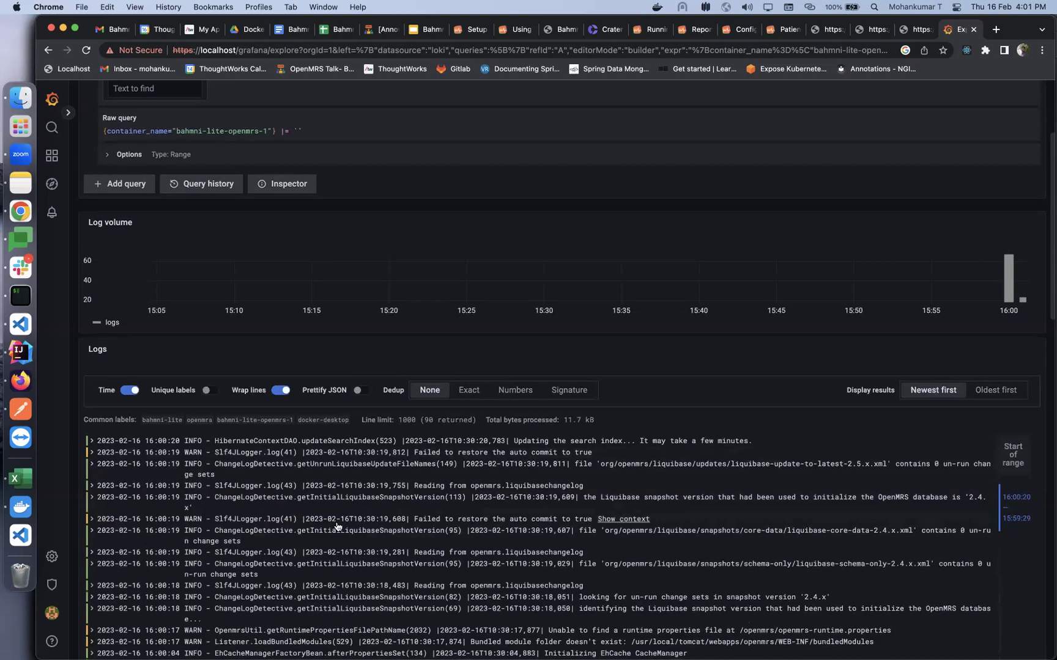
scroll(336, 526, "down", 8)
scroll(337, 526, "up", 12)
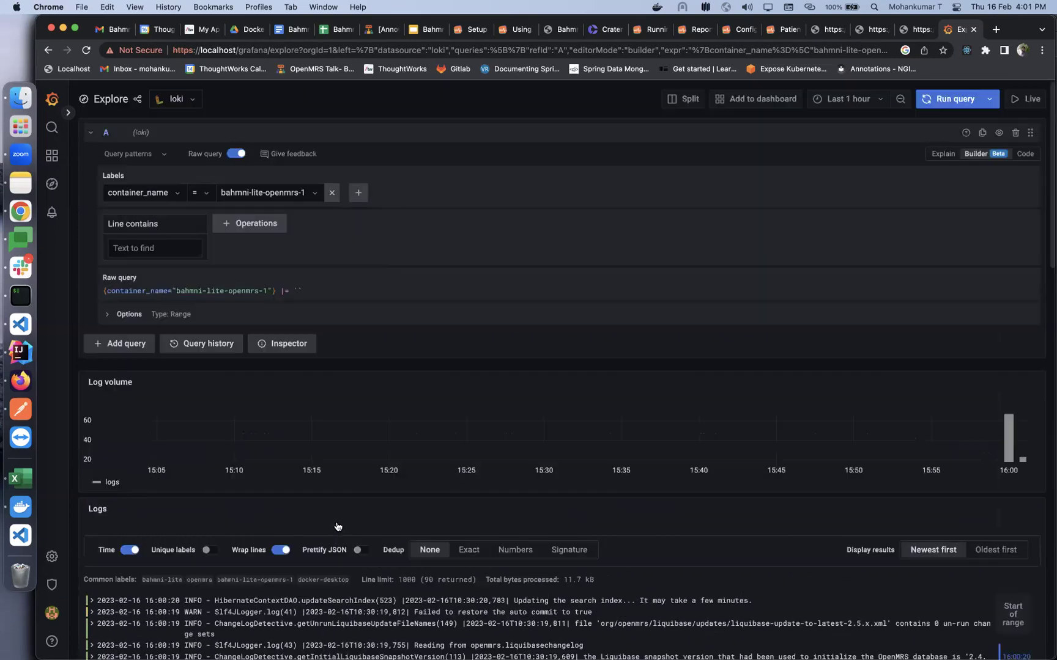
Add a Line contains WARN filter and run it, returning 10 lines
left_click(152, 247)
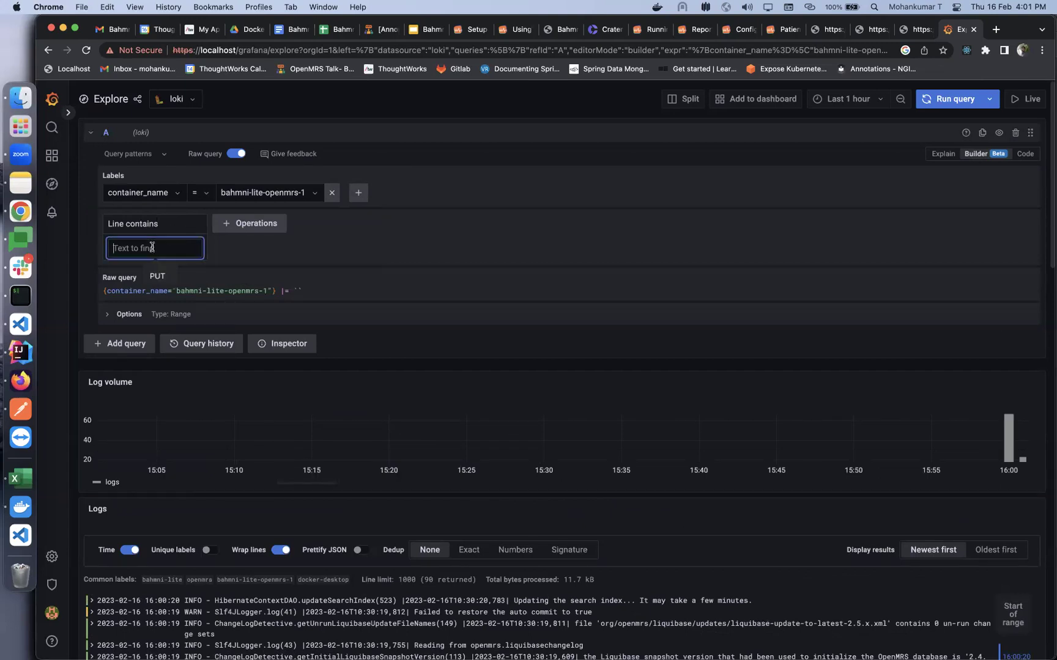
type("WARN")
left_click(367, 267)
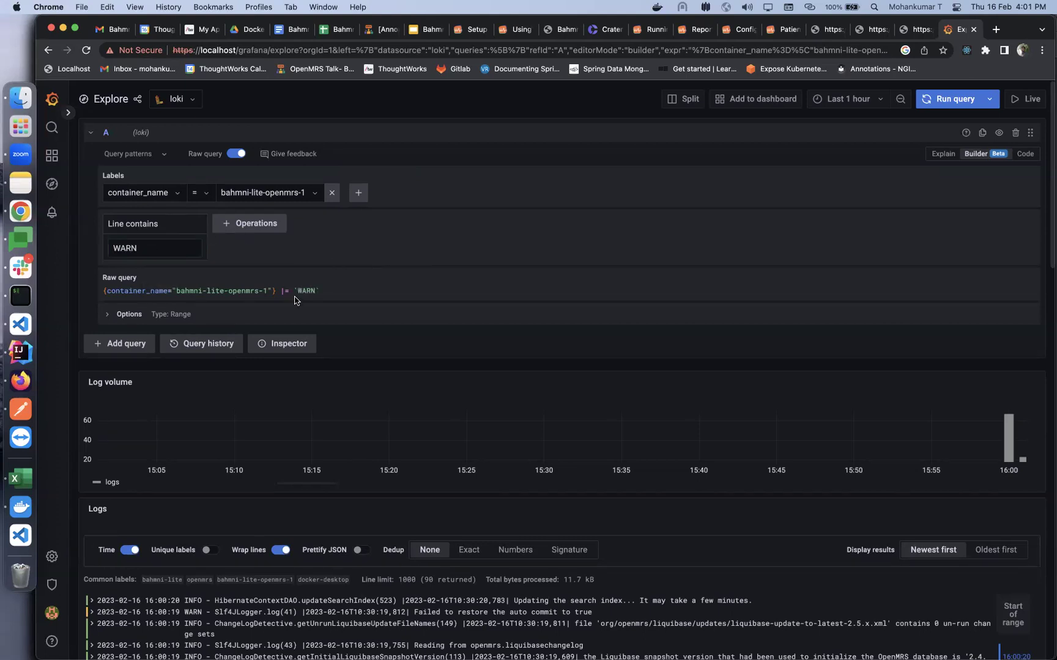
left_click(934, 100)
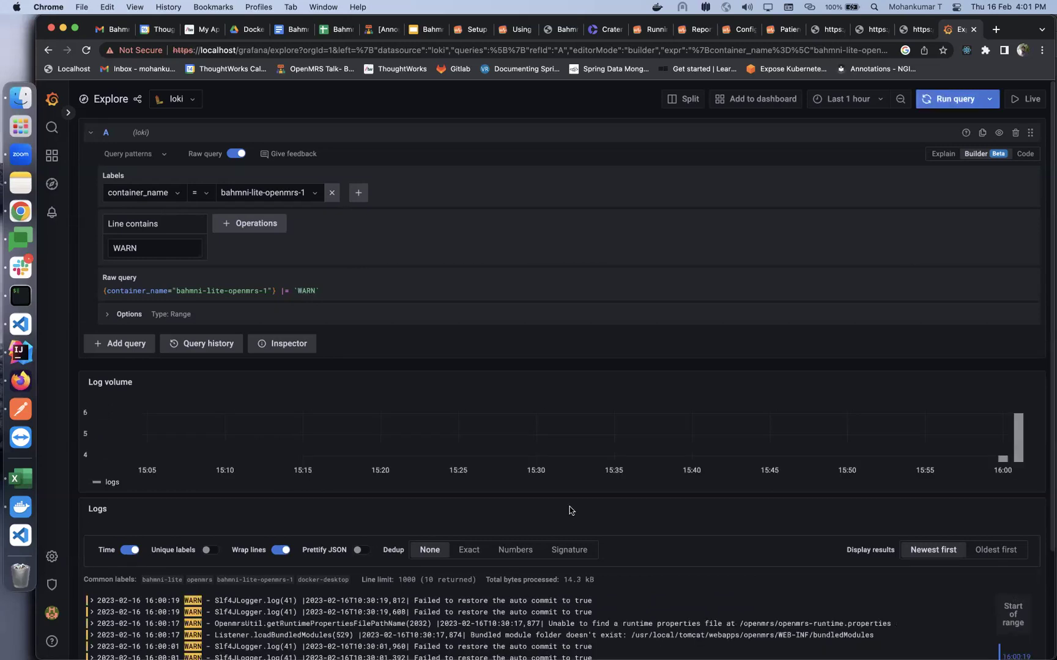
scroll(532, 507, "down", 4)
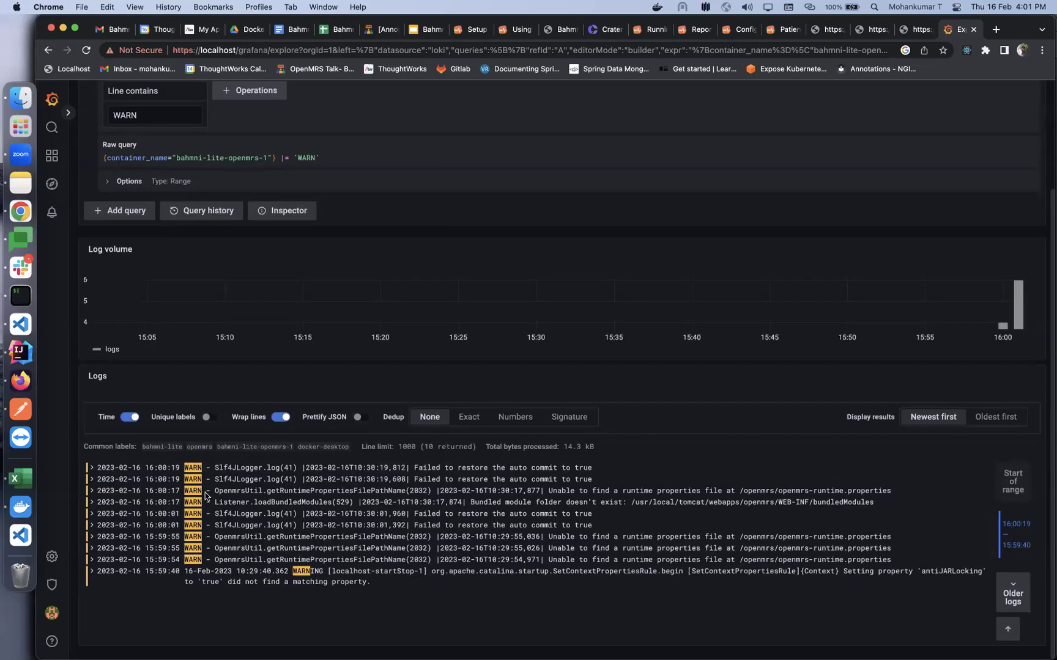
scroll(208, 545, "up", 1)
Change the line filter to ERROR and rerun, which returns no logs
double_click(140, 154)
type("EROOR")
key("BackSpace")
key("BackSpace")
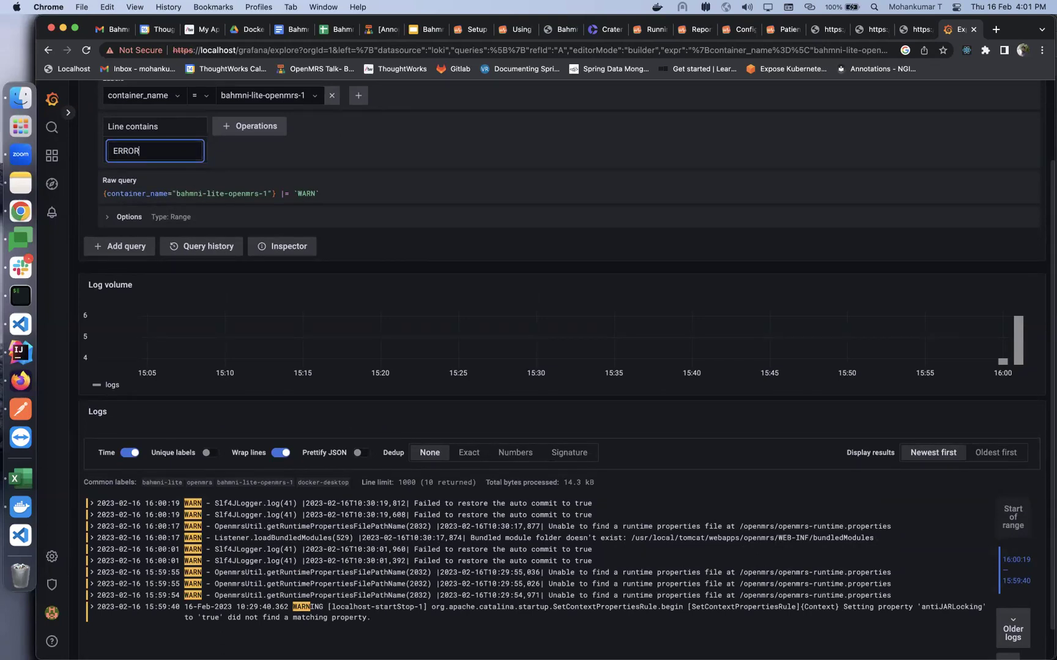
scroll(877, 160, "up", 3)
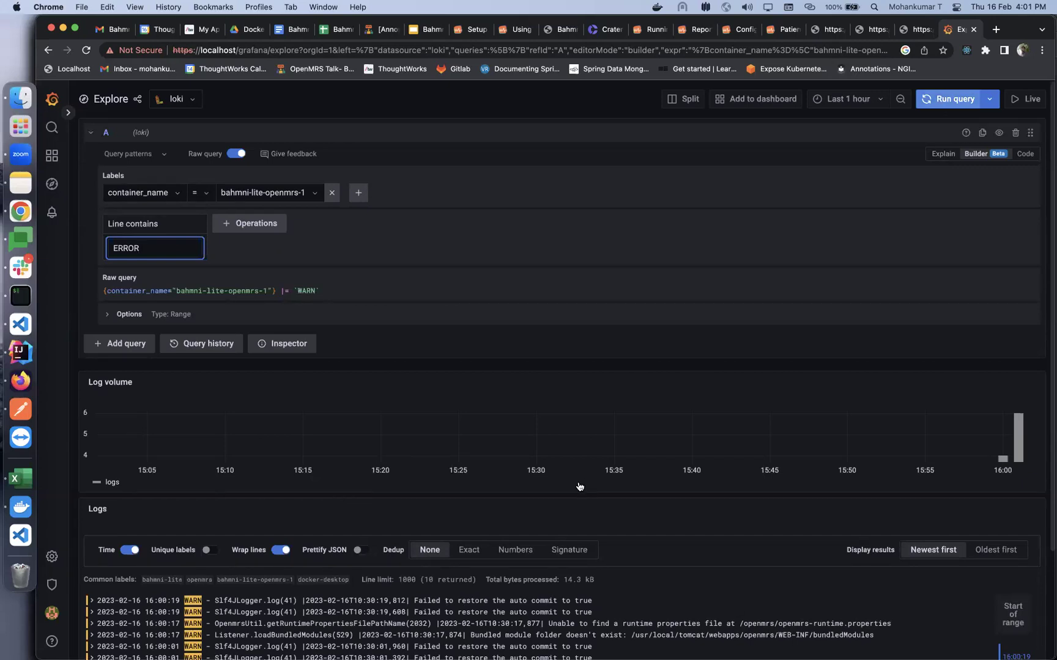
left_click(567, 446)
scroll(847, 147, "down", 2)
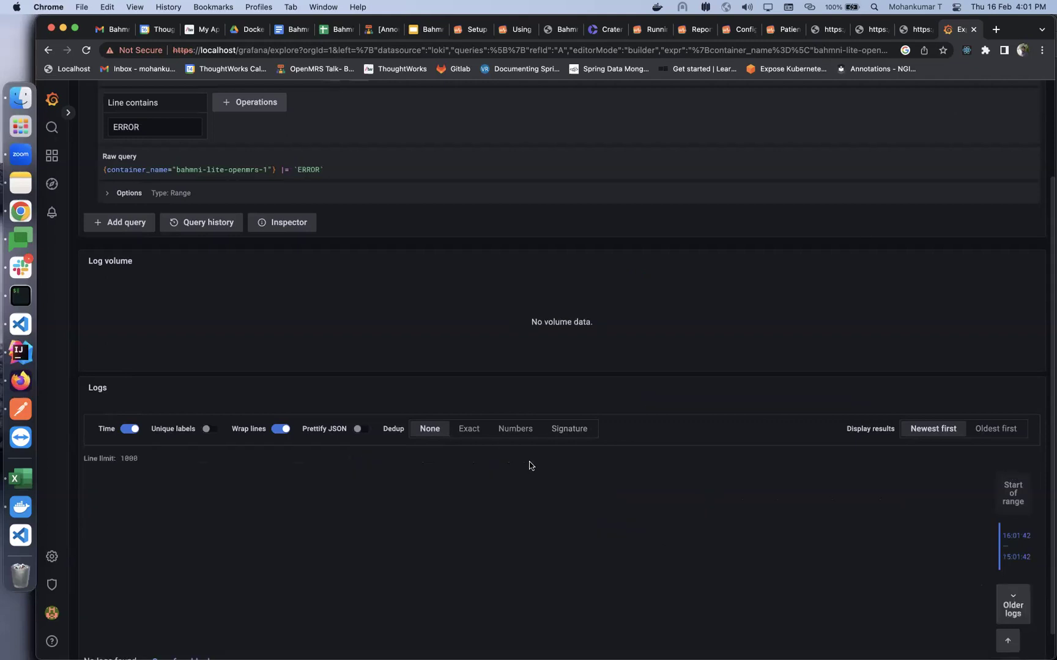
Replace the line filter with /rest and run the query, which returns nothing
scroll(184, 174, "up", 1)
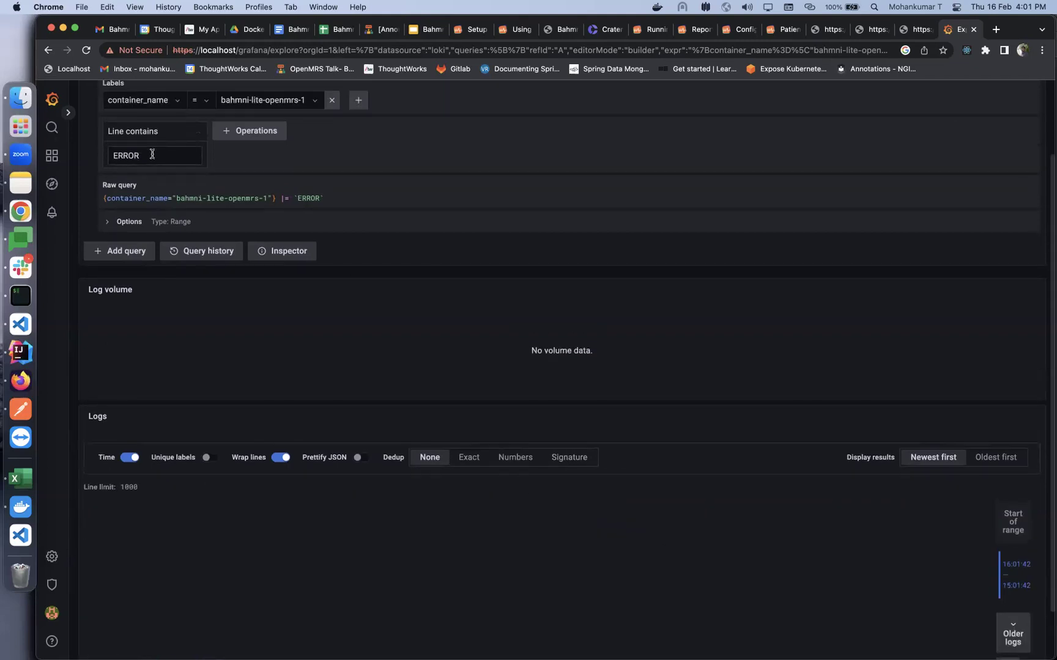
double_click(149, 157)
type("/rest")
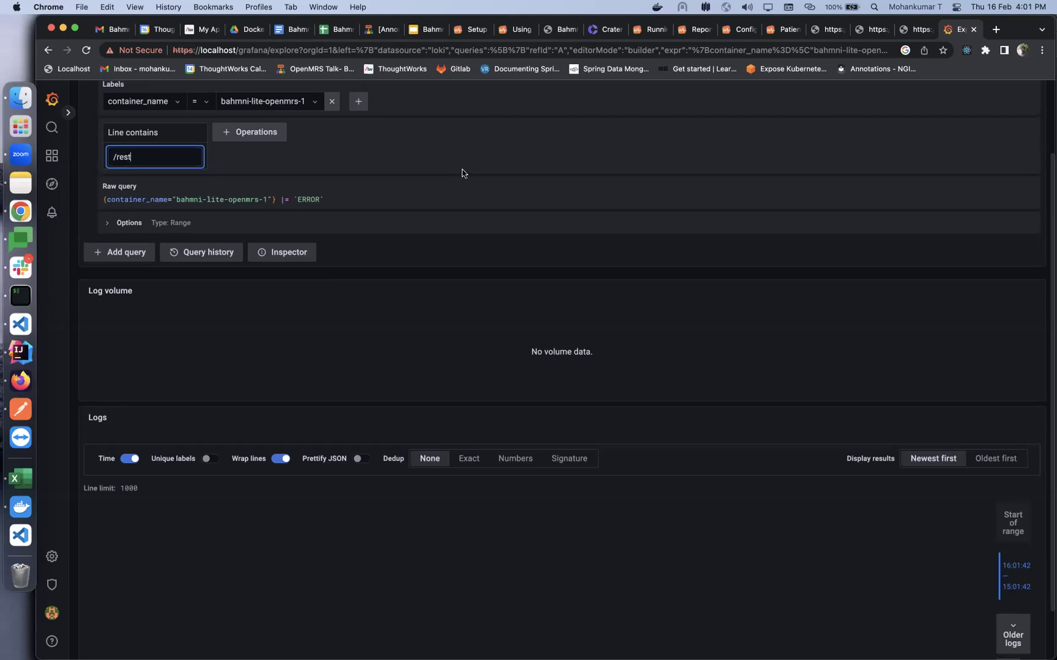
scroll(462, 172, "up", 2)
scroll(459, 268, "up", 2)
left_click(457, 269)
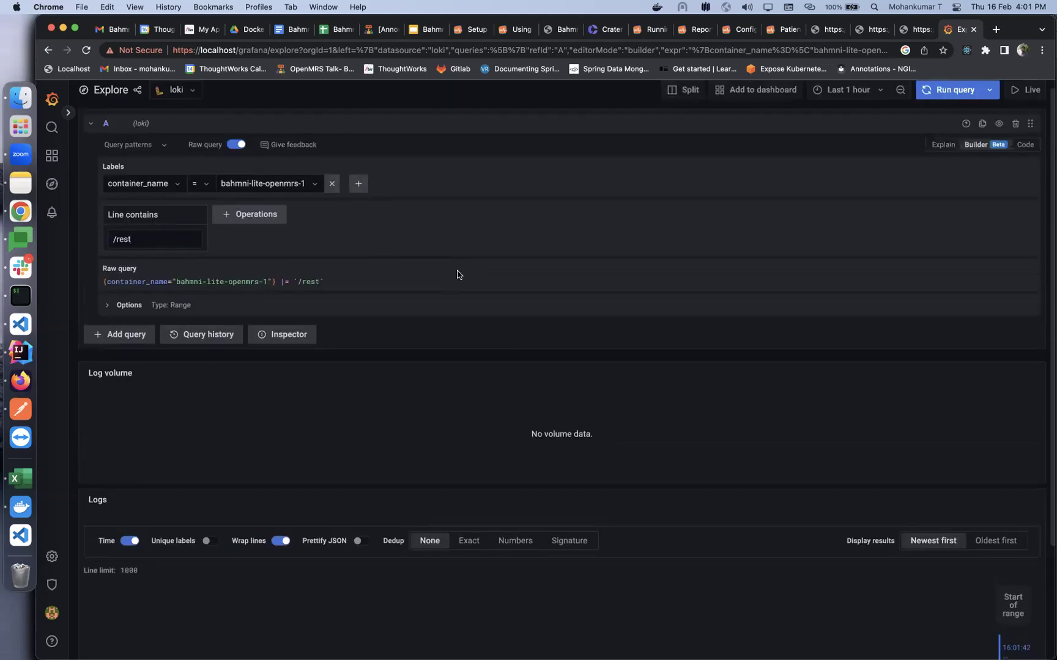
left_click(949, 91)
Clear the /rest text so the Line contains filter is empty
triple_click(160, 239)
key("BackSpace")
left_click(151, 271)
Run the unfiltered openmrs query and browse its 189 lines back to the Tomcat startup entries
left_click(951, 92)
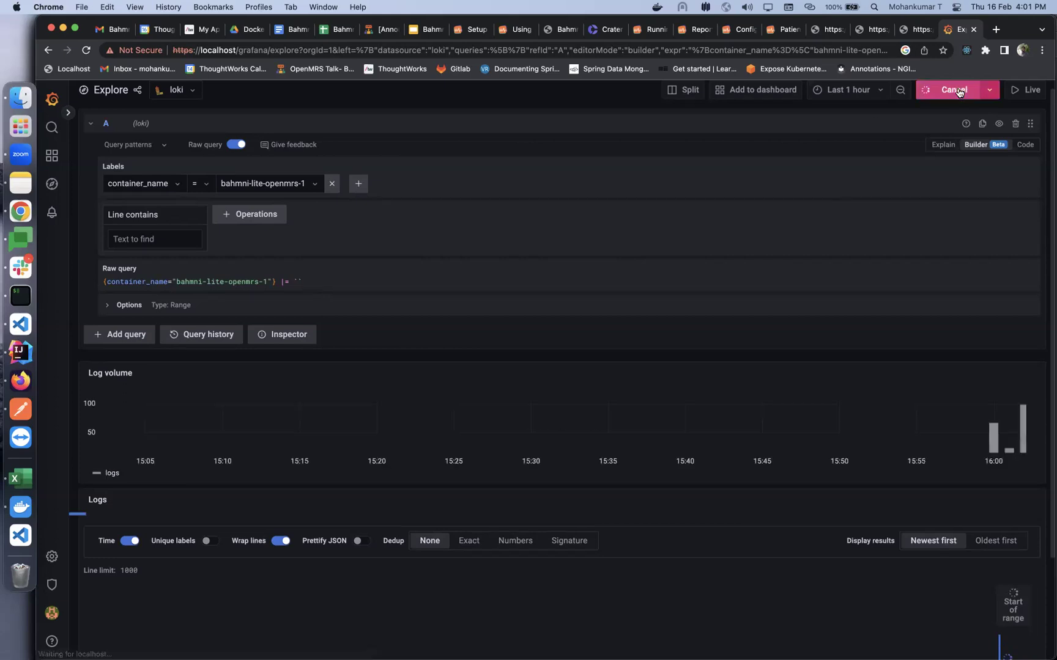
scroll(549, 450, "down", 20)
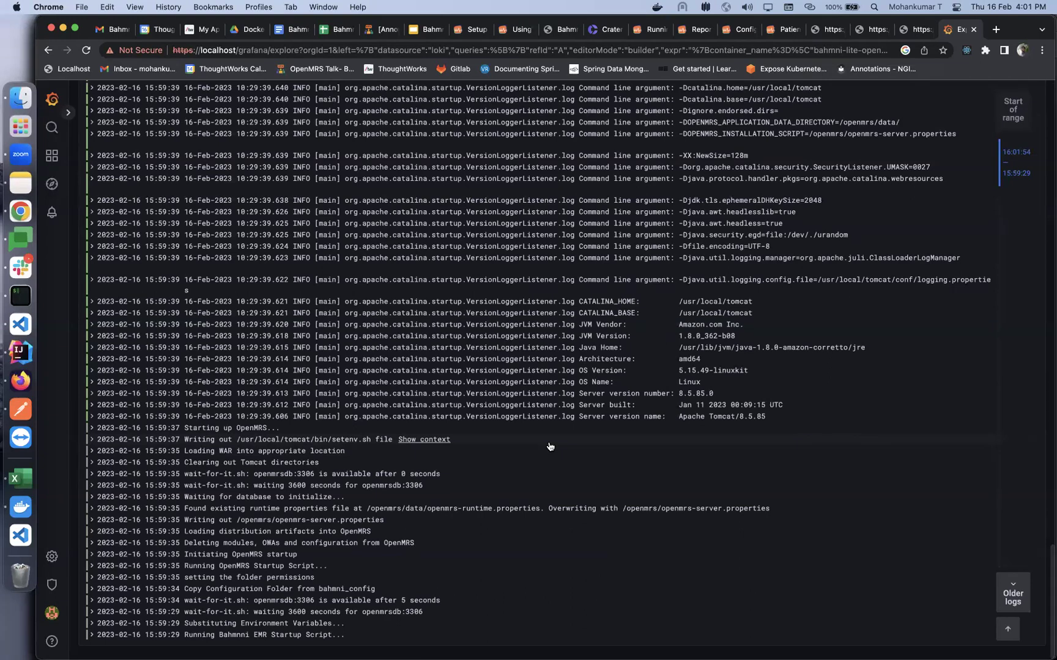
scroll(476, 365, "up", 20)
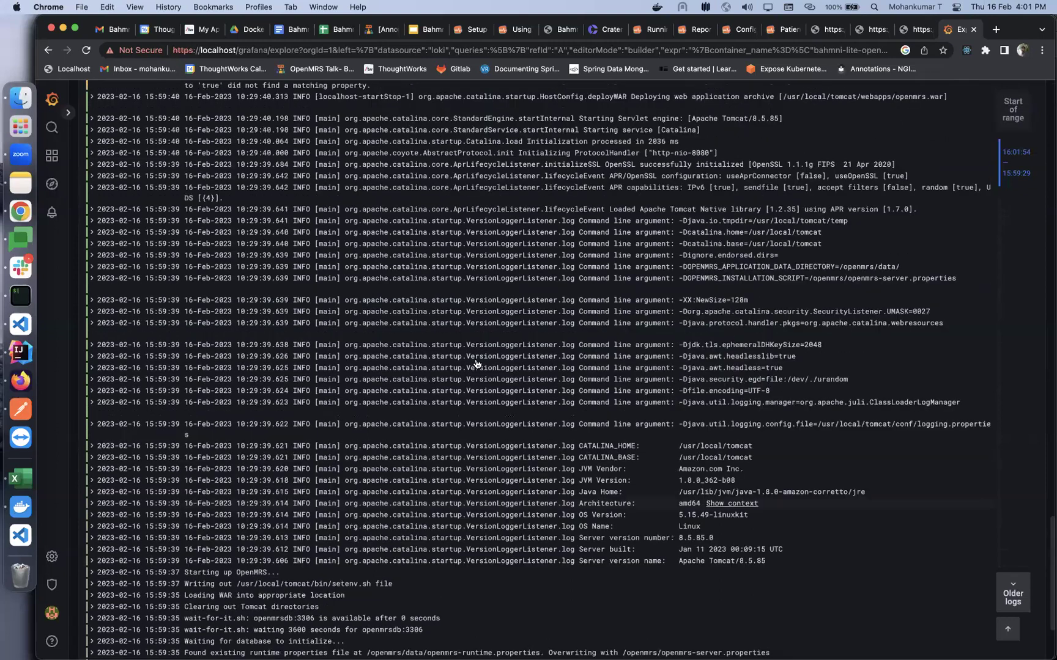
scroll(477, 365, "up", 1)
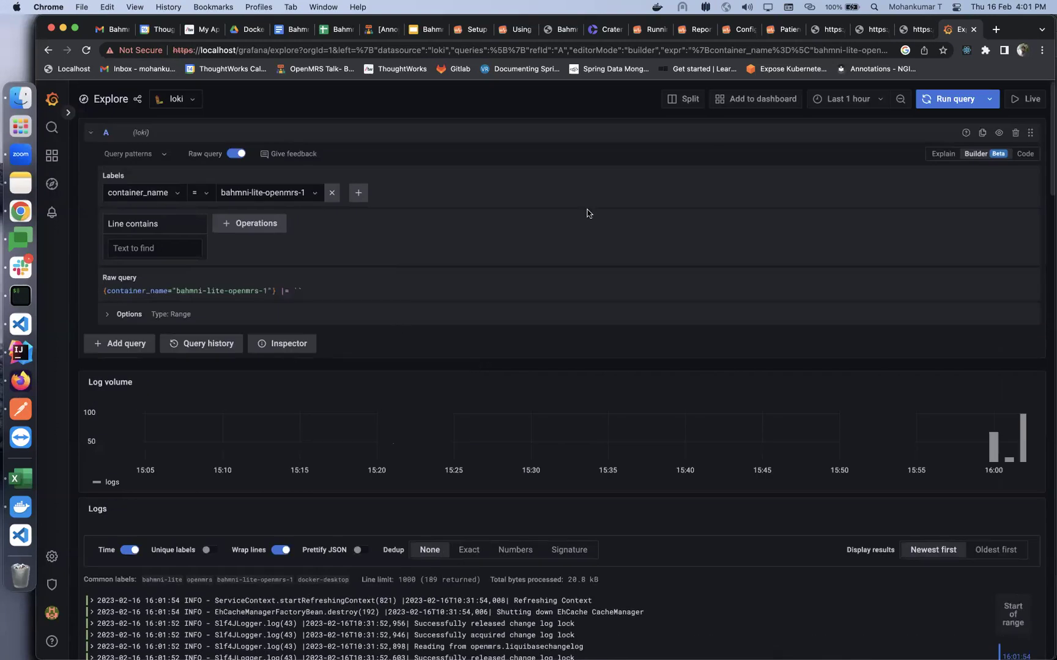
Read the wiki's Loki Configuration log-retention section, then return to VS Code
left_click(476, 30)
scroll(330, 437, "down", 3)
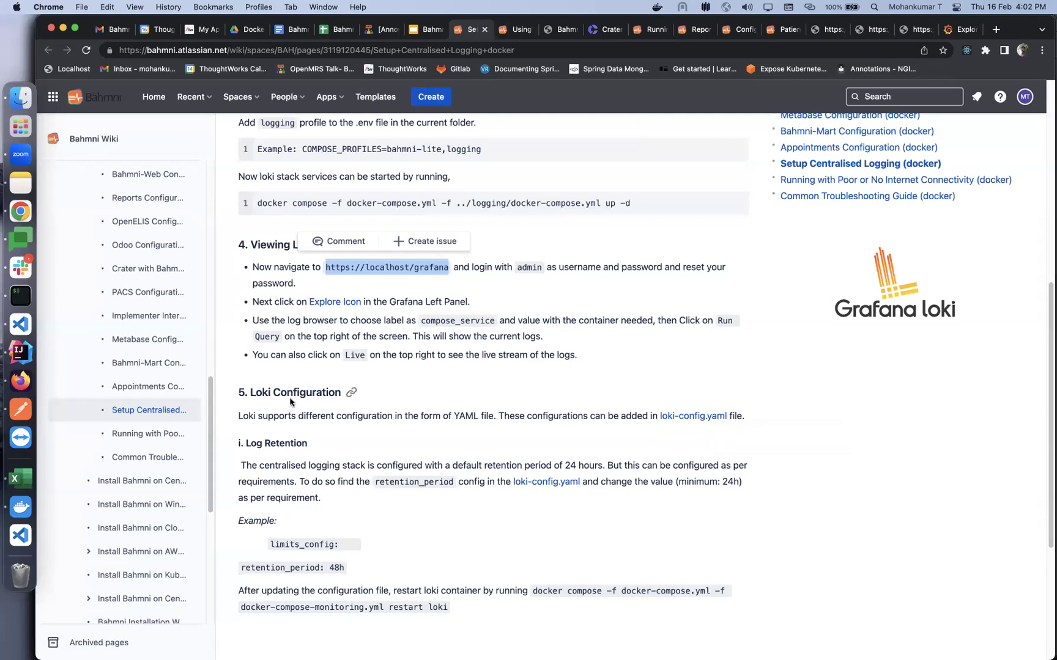
scroll(293, 465, "down", 2)
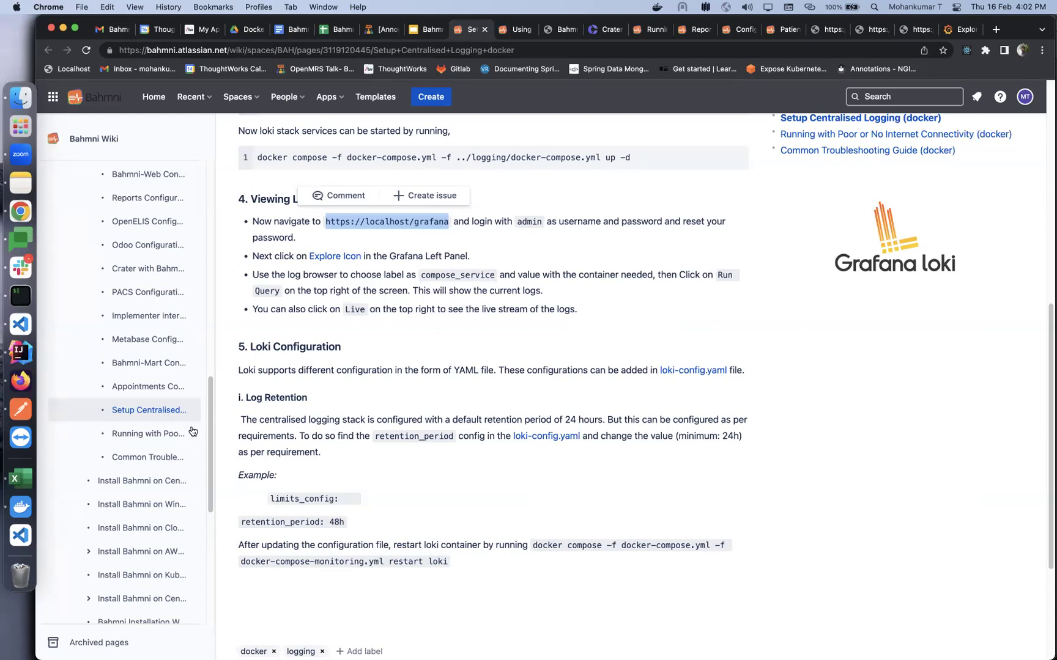
left_click(29, 326)
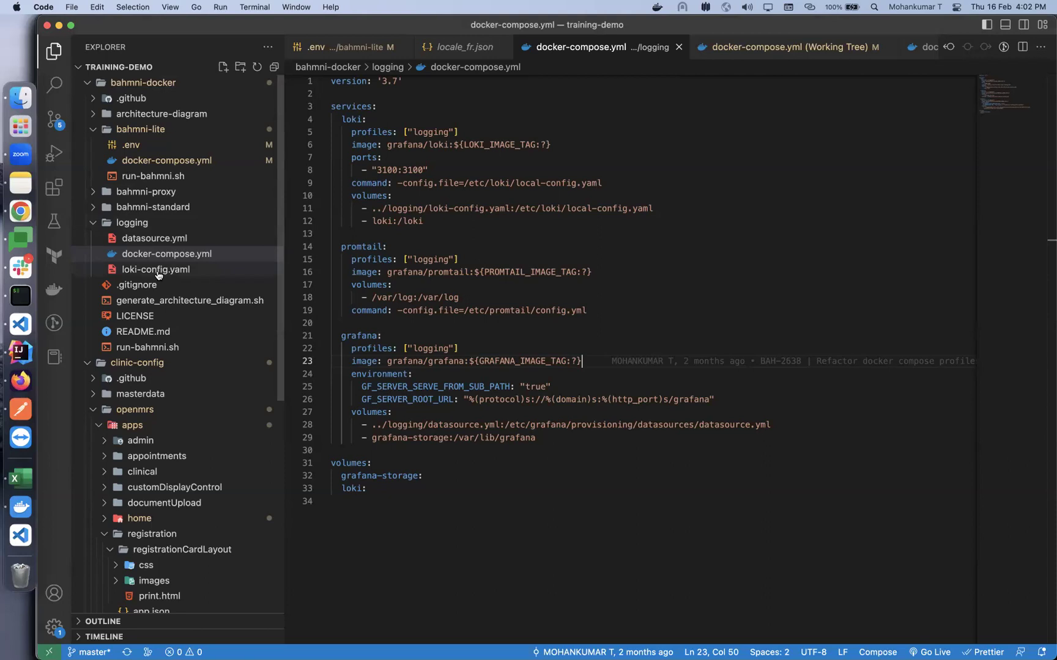
Check loki-config.yaml's limits_config shows retention_period: 24h, then return to the wiki
key("super+shift+e")
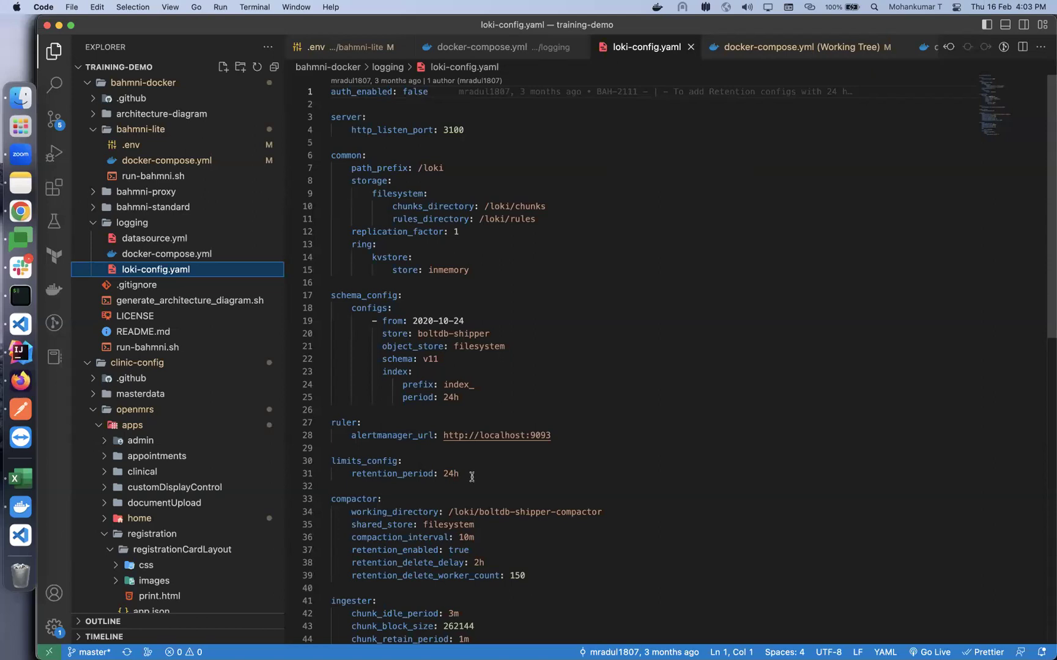
scroll(470, 476, "down", 3)
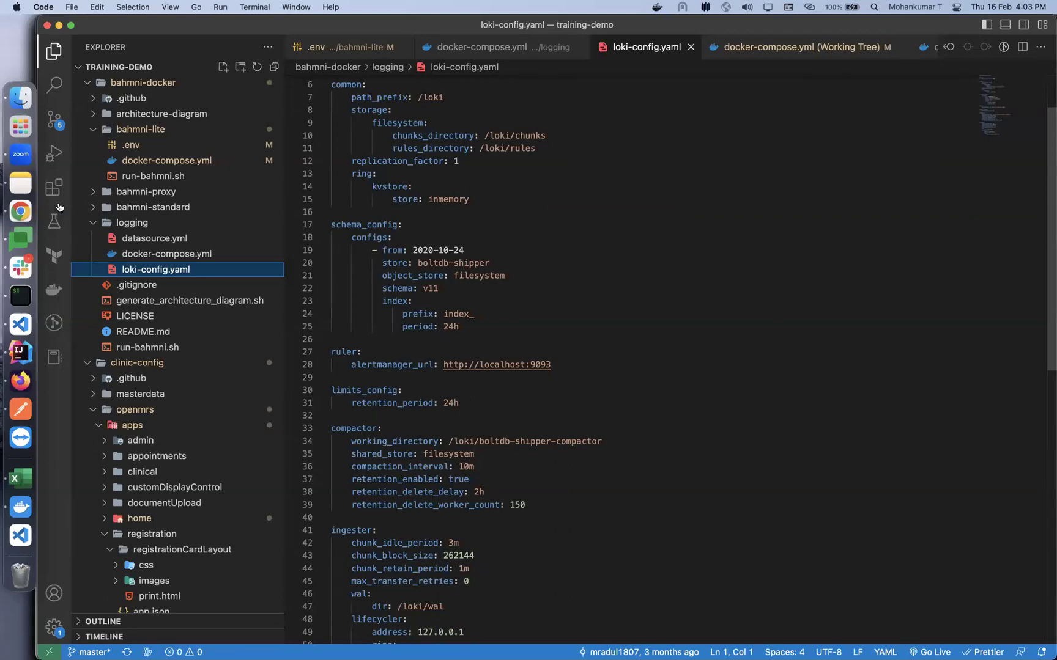
left_click(22, 212)
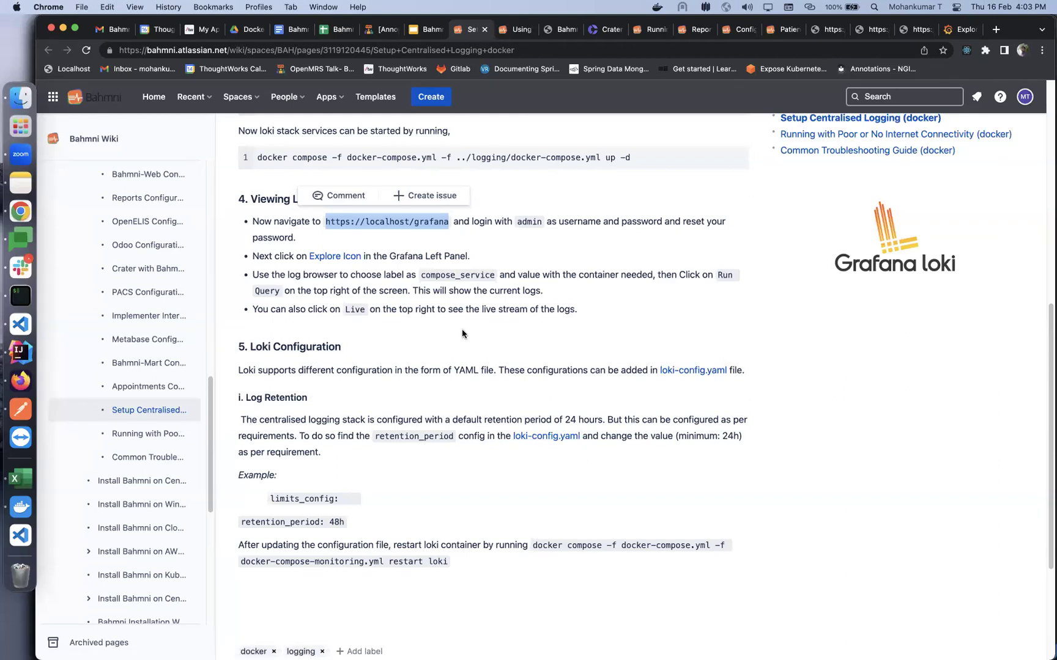
Finish reviewing the wiki's Log Retention guidance and return to the Grafana Explore tab
scroll(461, 331, "down", 1)
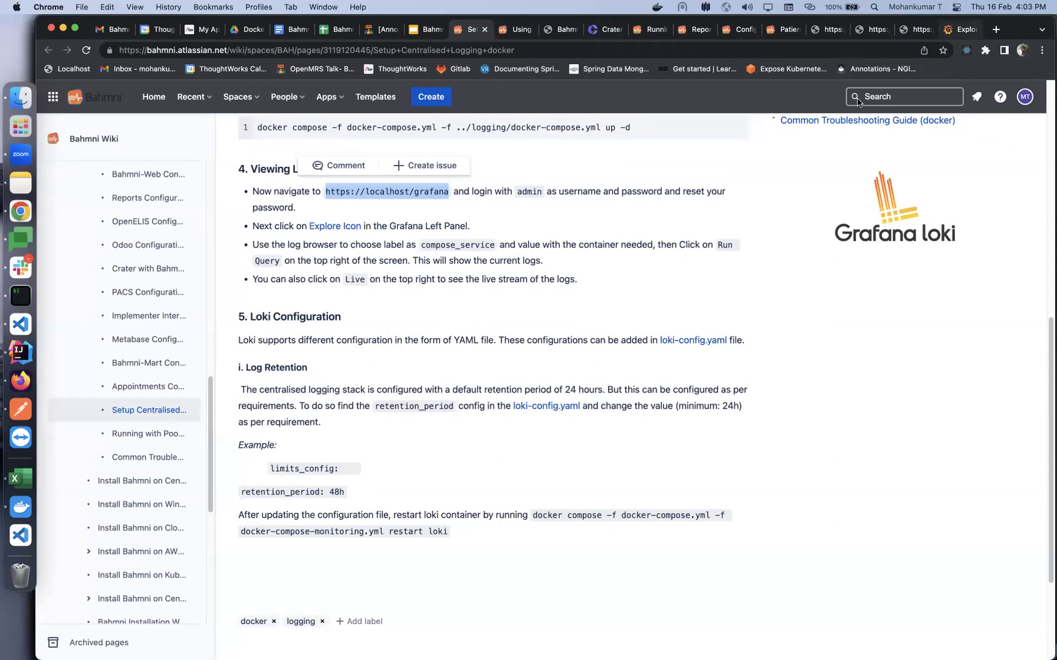
key("super+9")
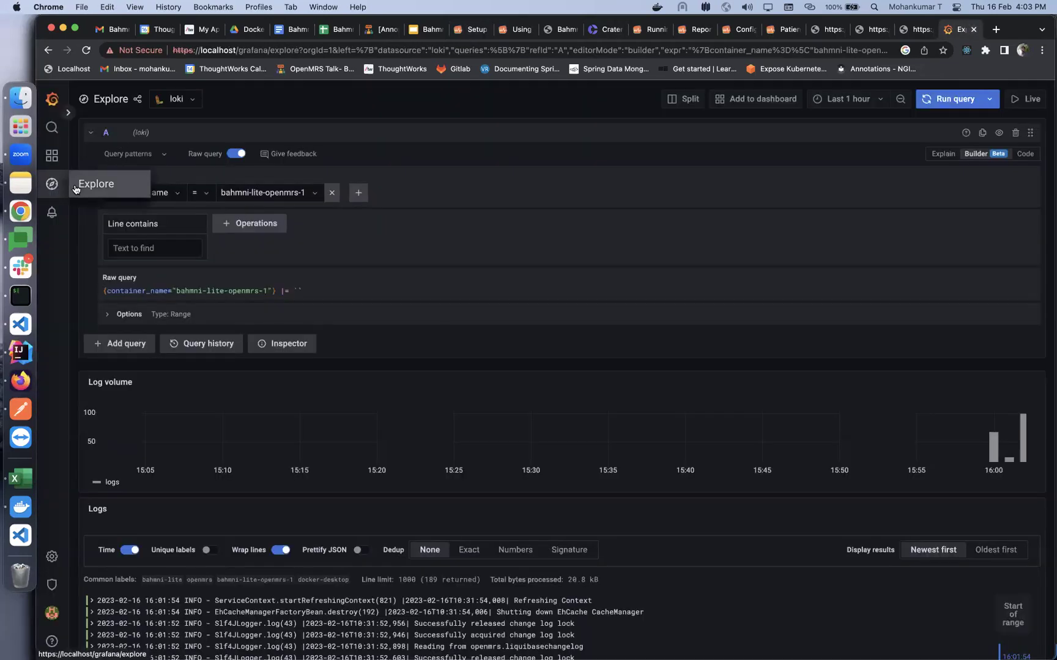
Query a fresh Explore view filtered by compose_project = bahmni-lite and browse the 457 log lines
left_click(75, 186)
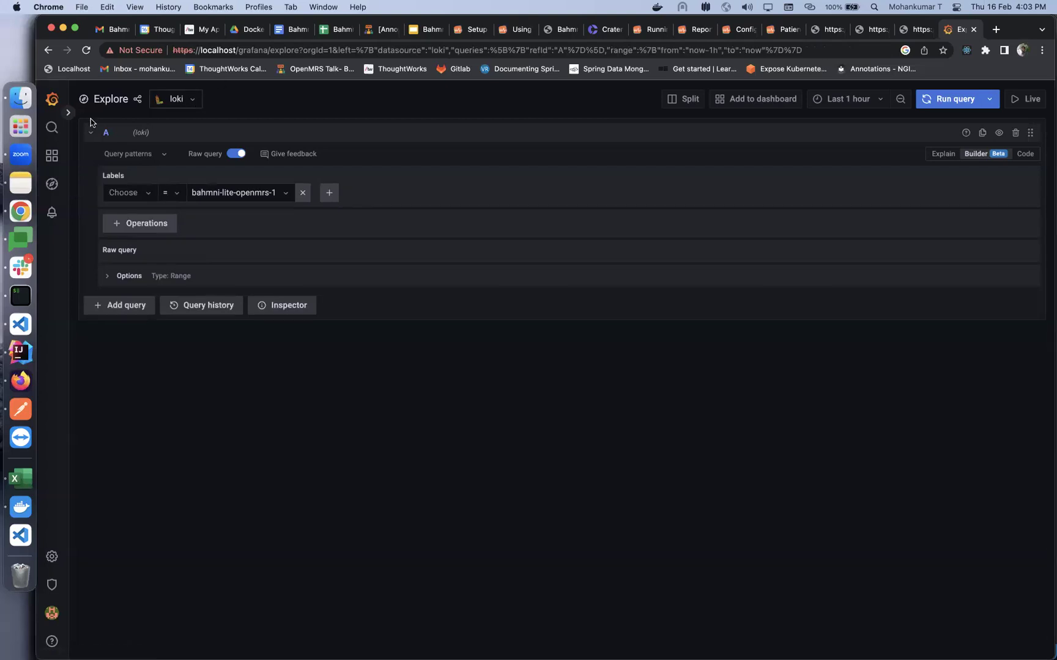
left_click(134, 191)
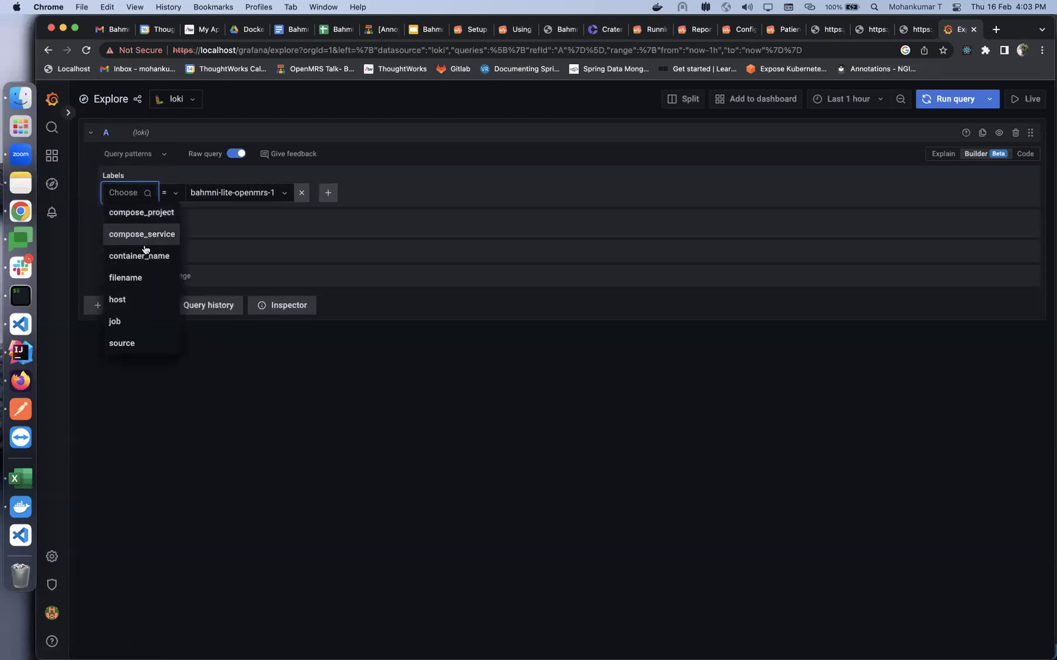
left_click(143, 214)
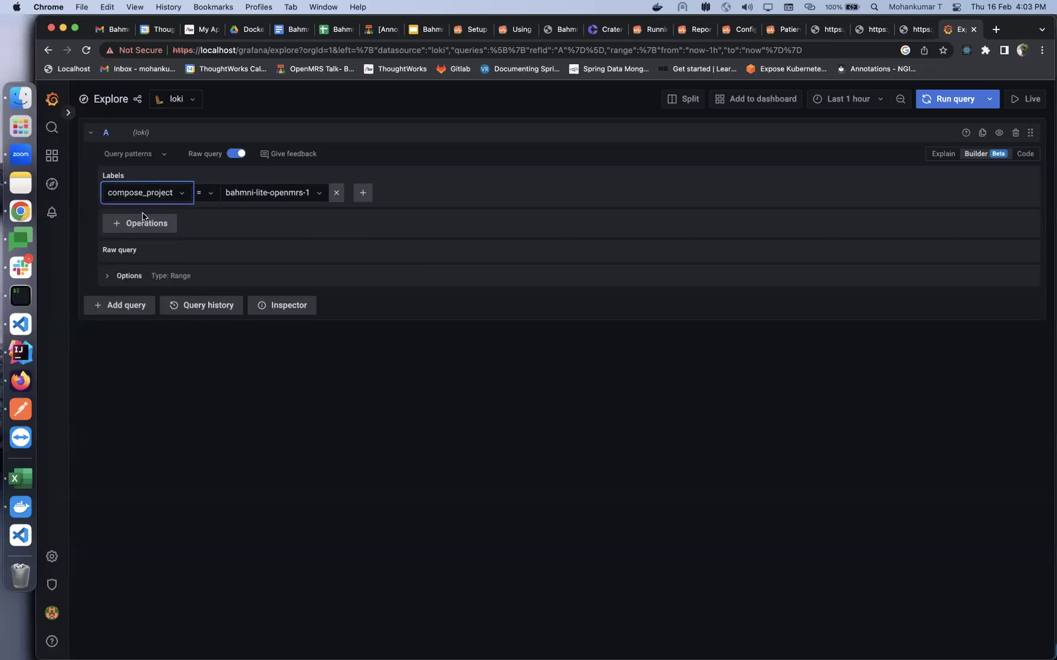
left_click(248, 195)
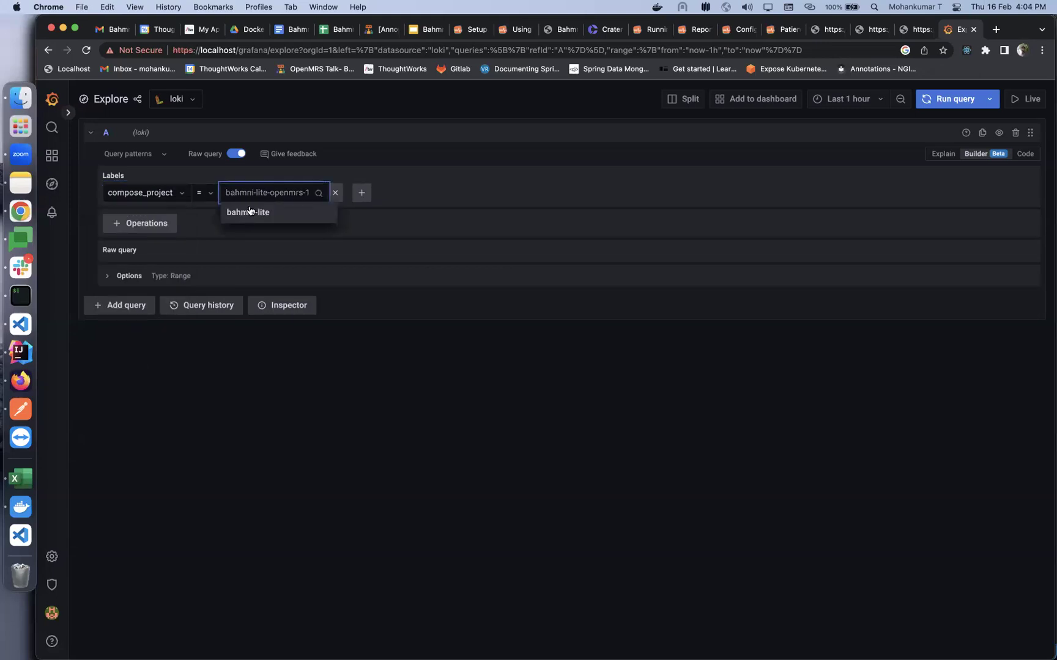
left_click(231, 214)
left_click(956, 105)
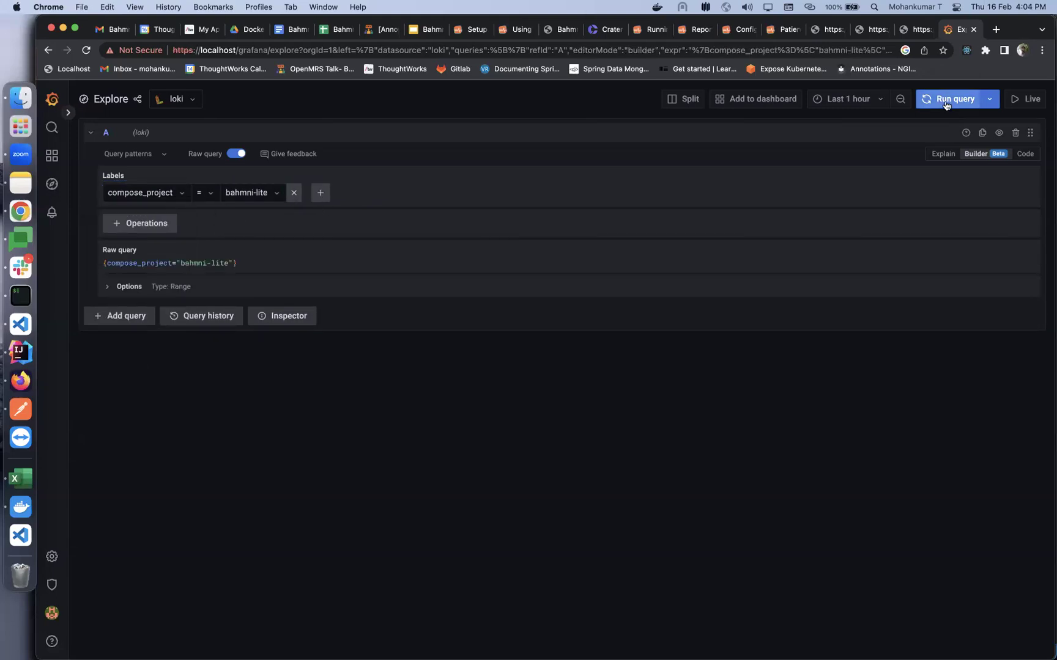
scroll(337, 602, "down", 5)
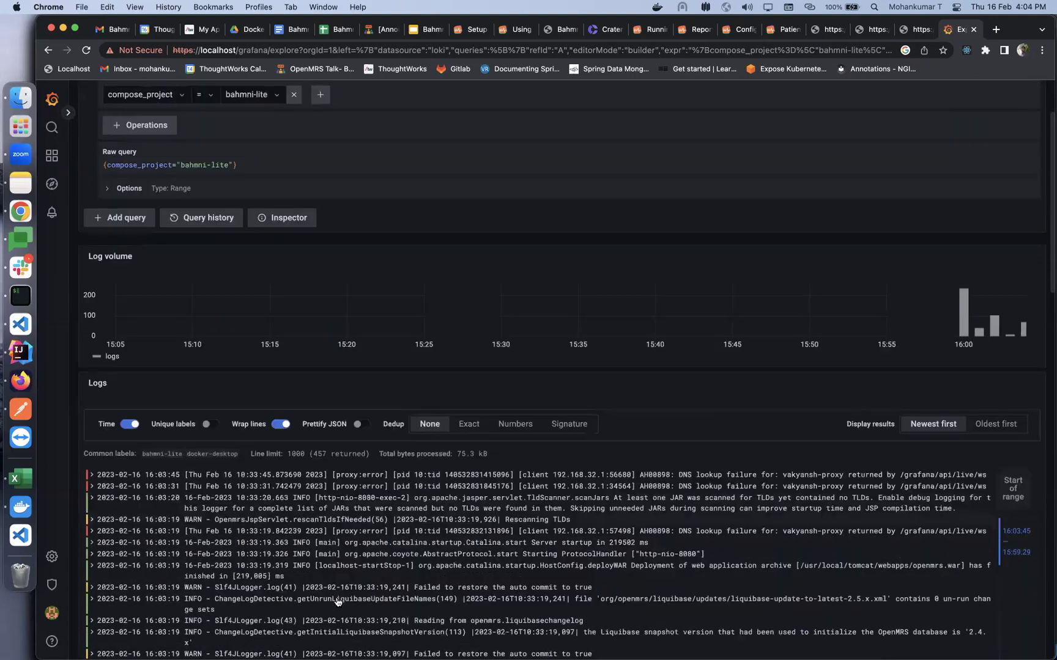
scroll(255, 417, "down", 10)
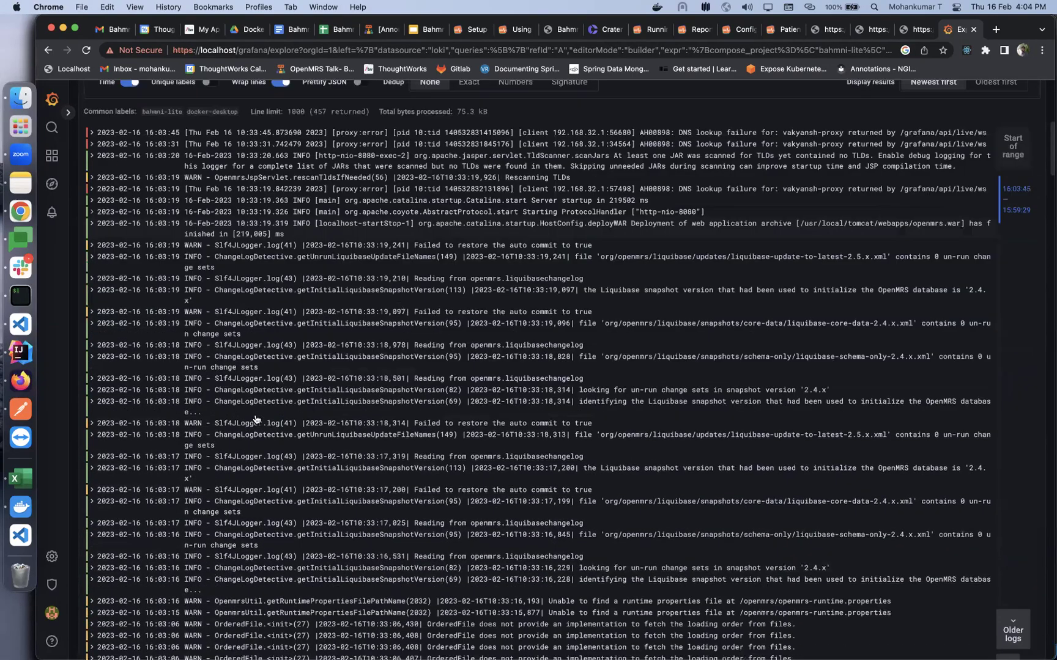
scroll(256, 417, "up", 20)
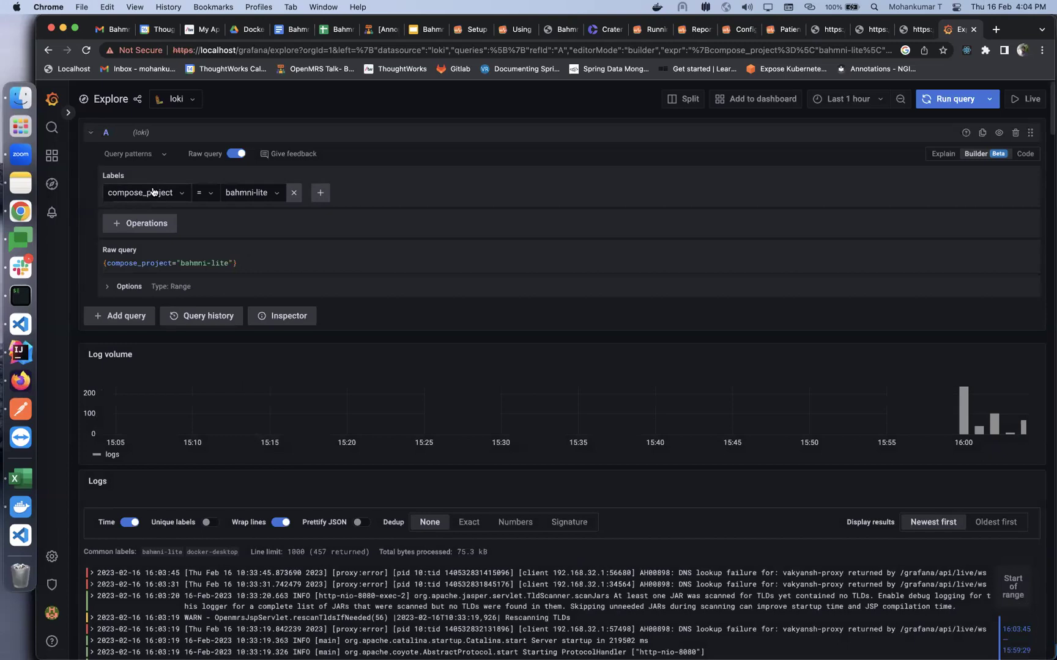
left_click(149, 193)
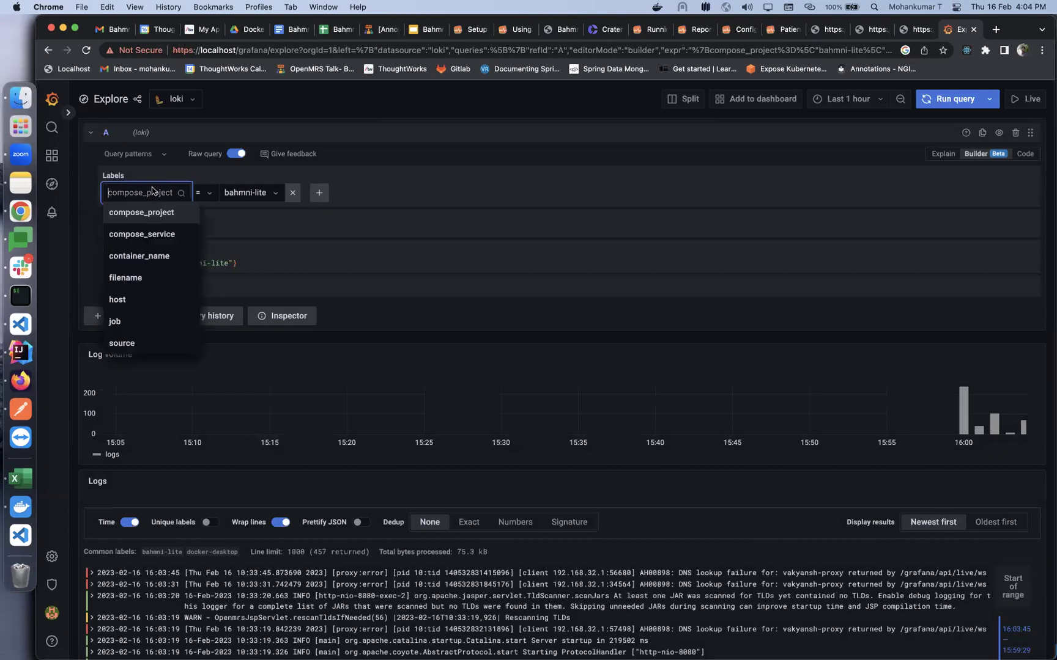
Filter the logs by container_name = bahmni-lite-reports-1 and browse the results
left_click(152, 257)
left_click(254, 193)
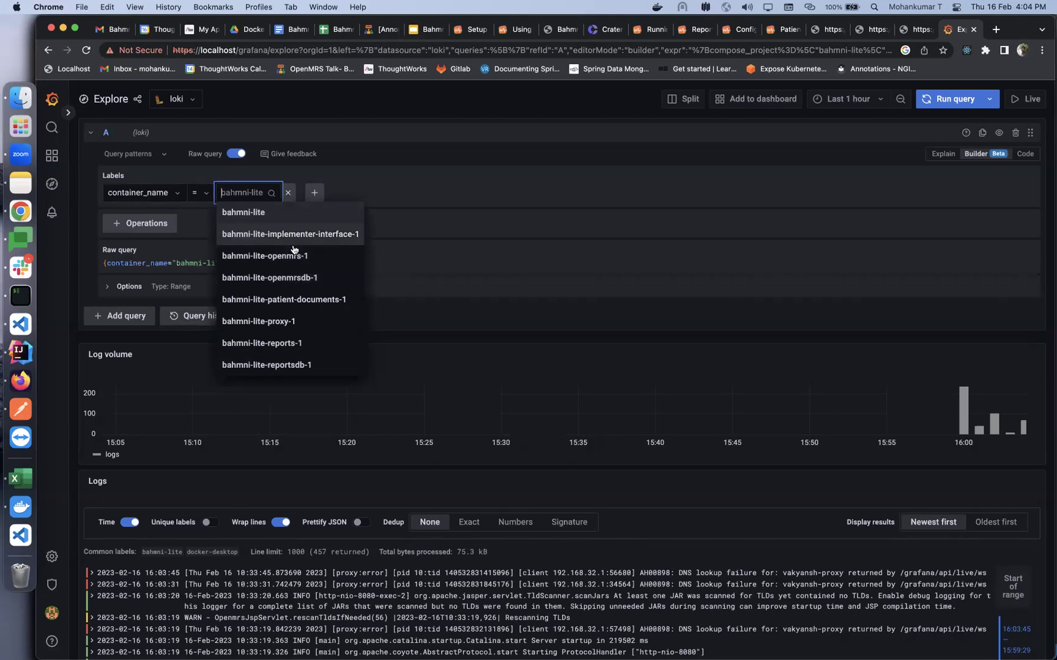
left_click(278, 343)
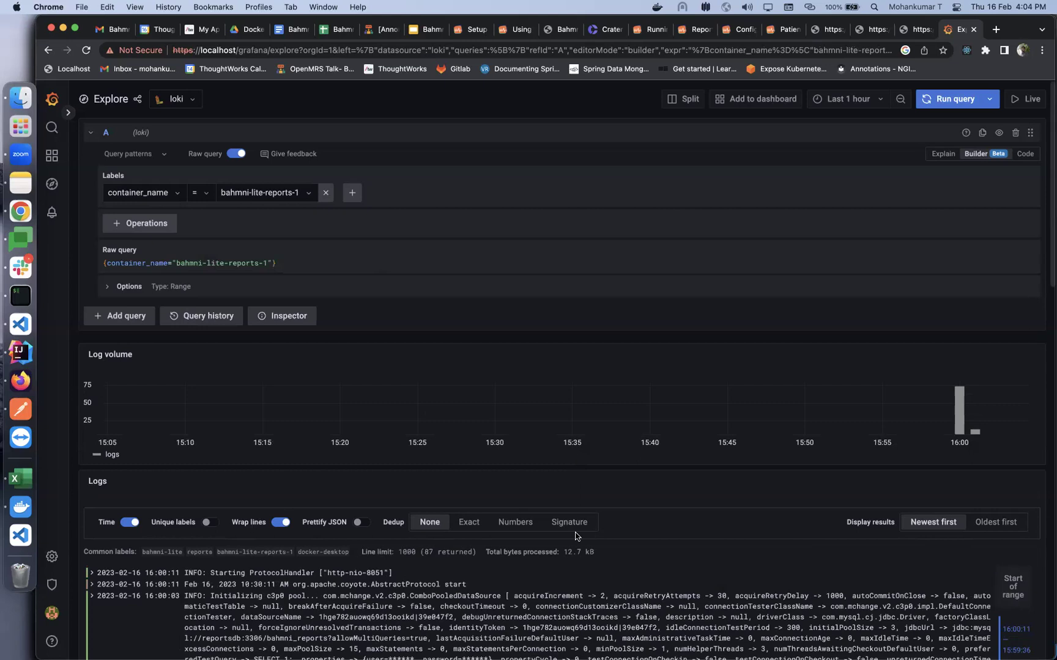
scroll(575, 588, "down", 5)
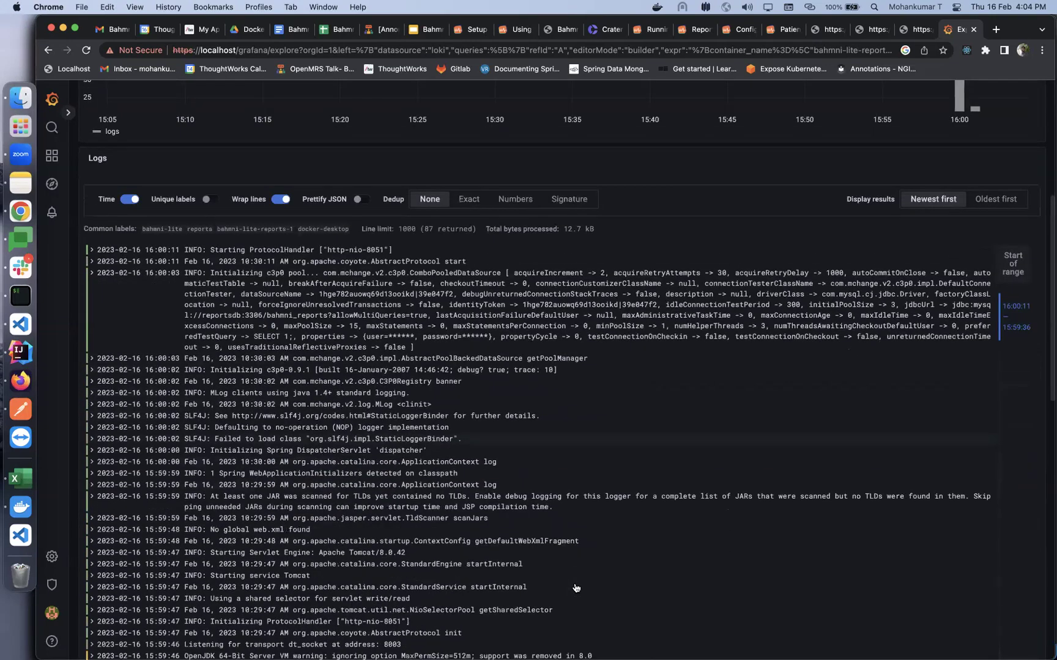
scroll(575, 588, "down", 10)
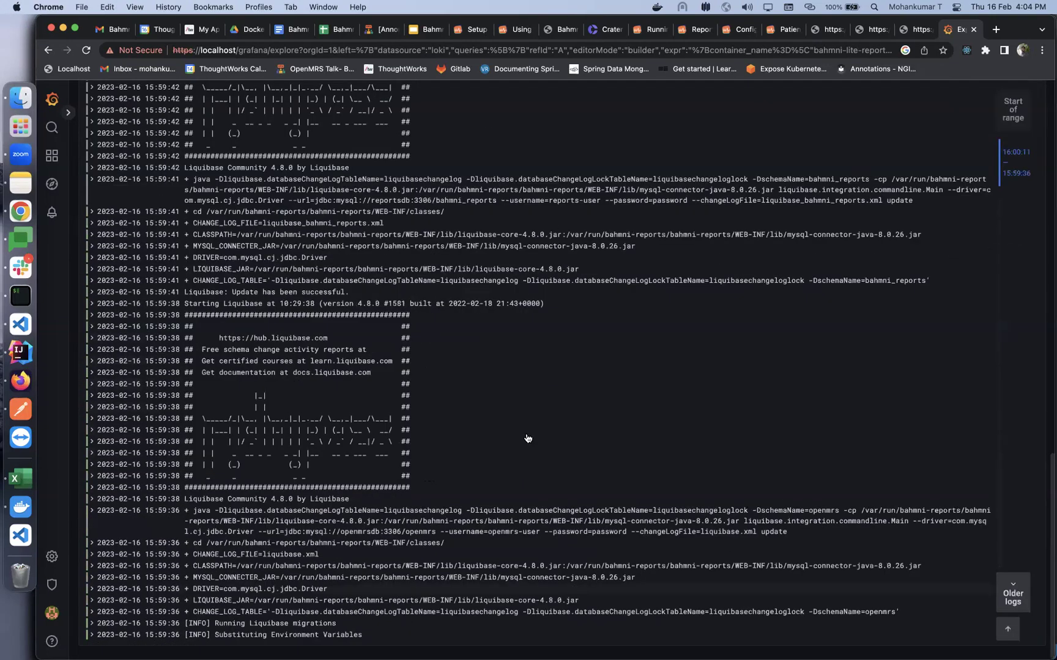
scroll(528, 439, "up", 7)
scroll(534, 463, "up", 1)
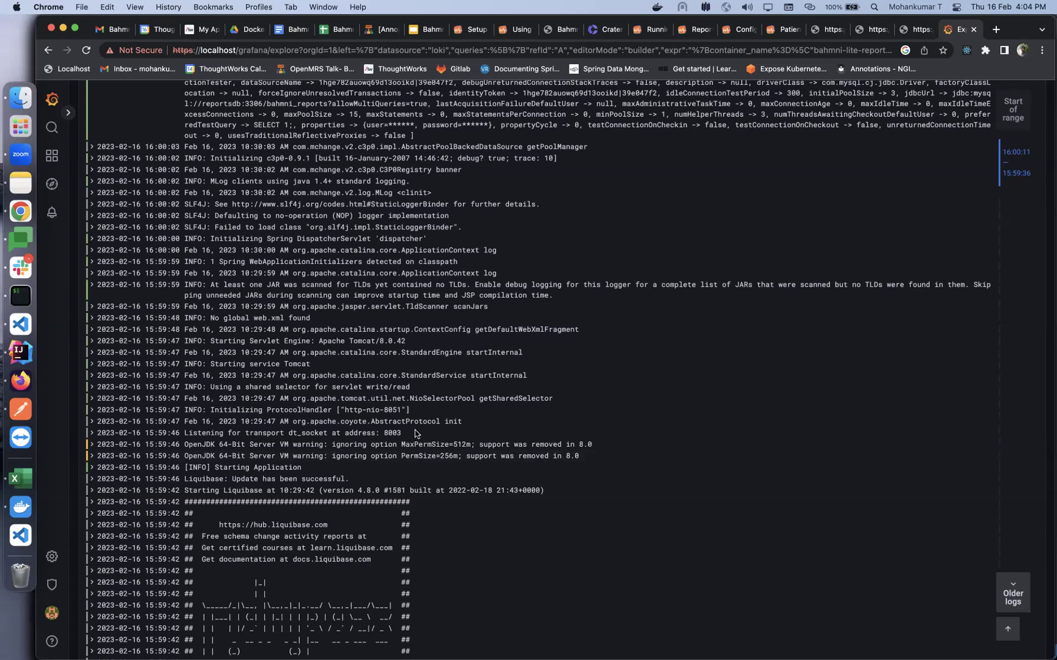
Go to slide 7 of the Docker training deck, about deploying Bahmni on AWS with Kubernetes
left_click(428, 29)
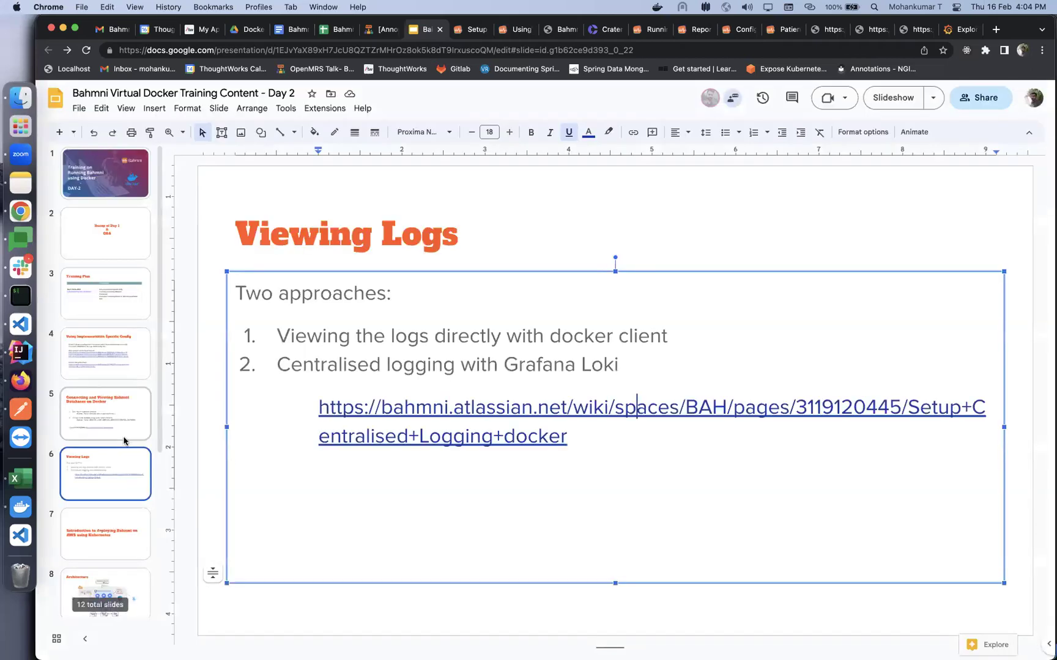
scroll(111, 381, "down", 3)
left_click(111, 382)
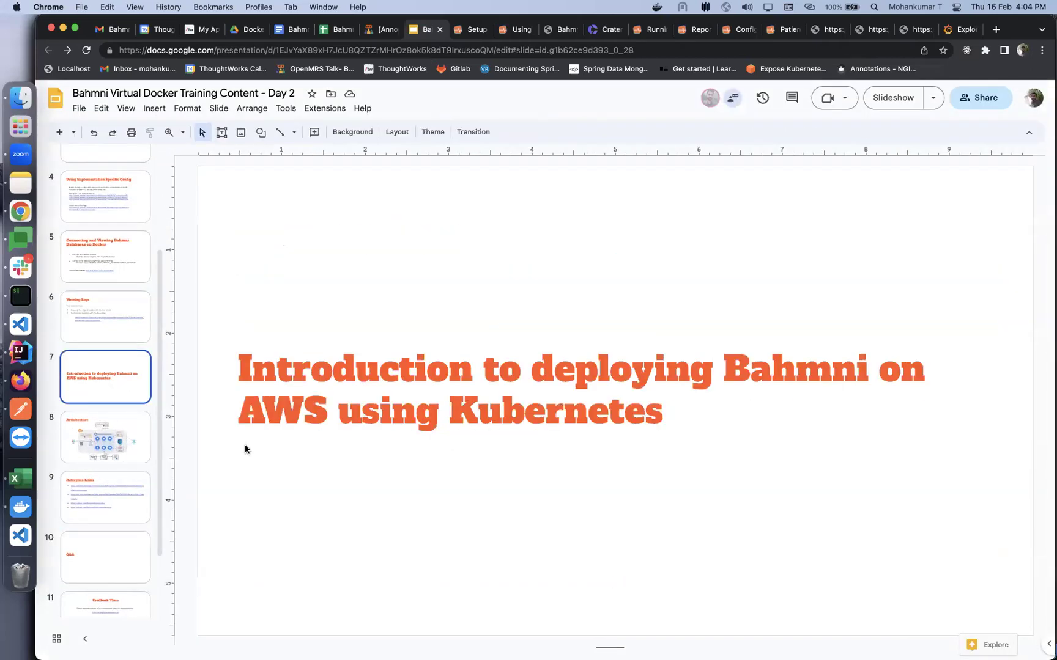